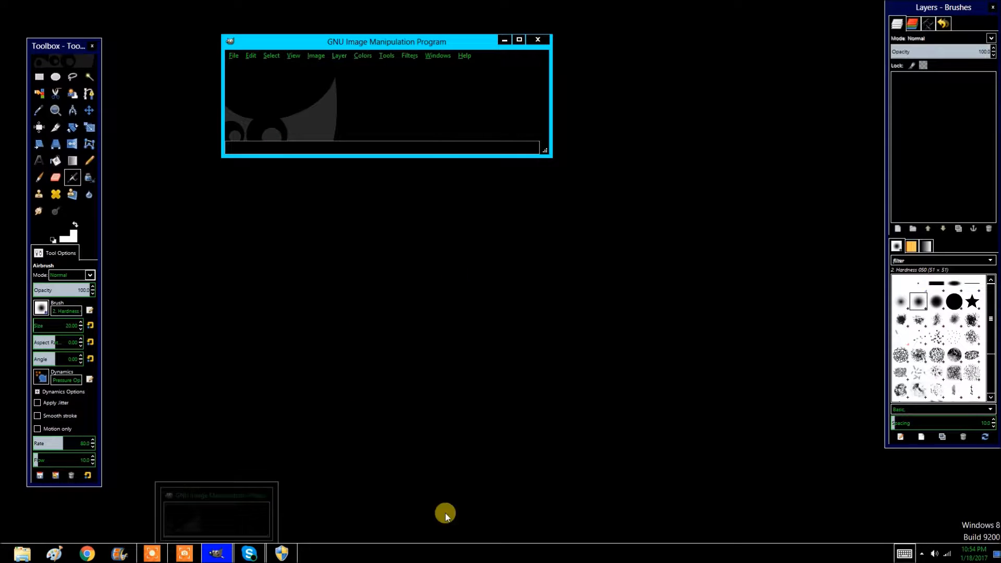
Step: Create a new image from the US-Letter (300ppi) template, showing the advanced options and keeping their defaults
left_click(239, 56)
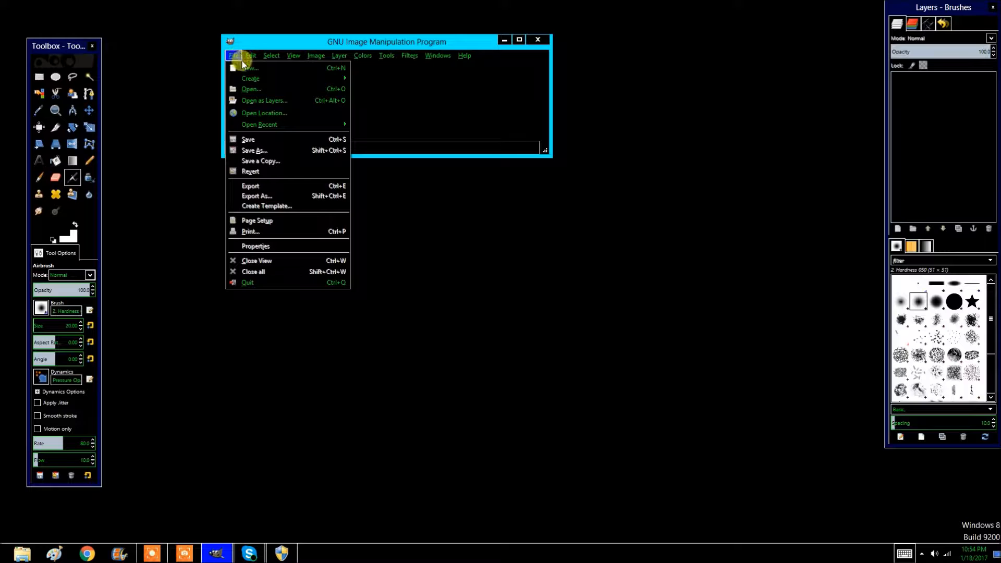
left_click(258, 71)
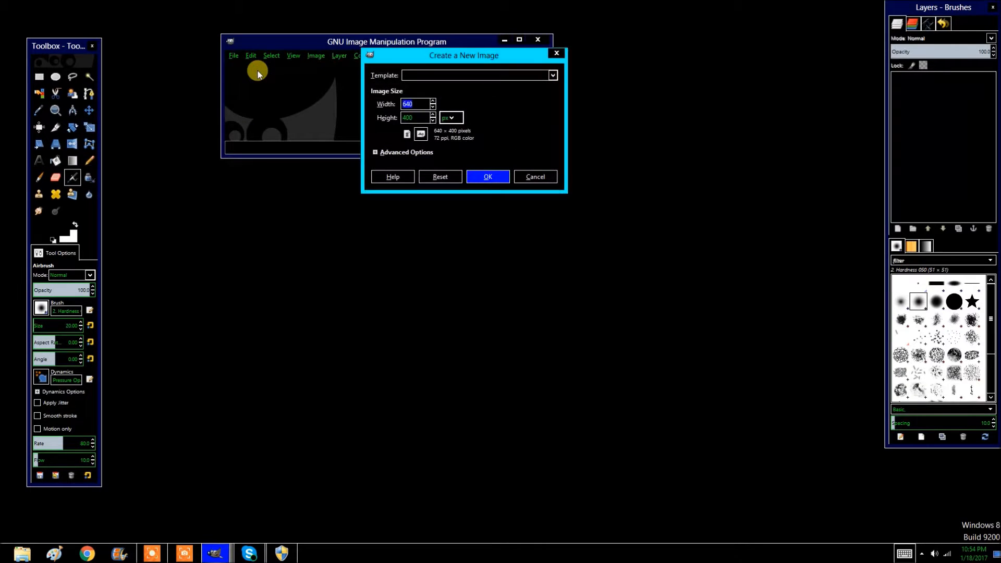
left_click(552, 75)
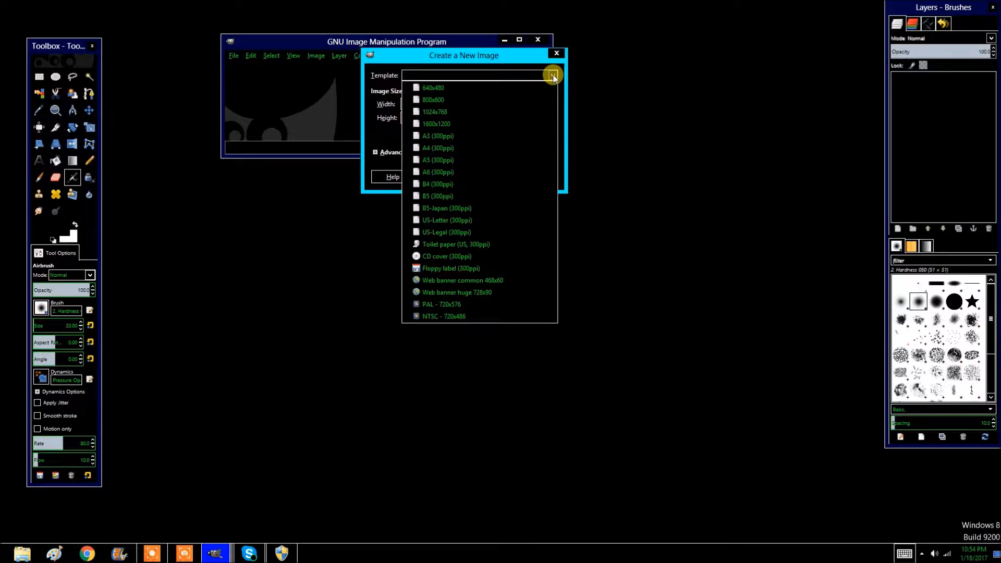
left_click(457, 223)
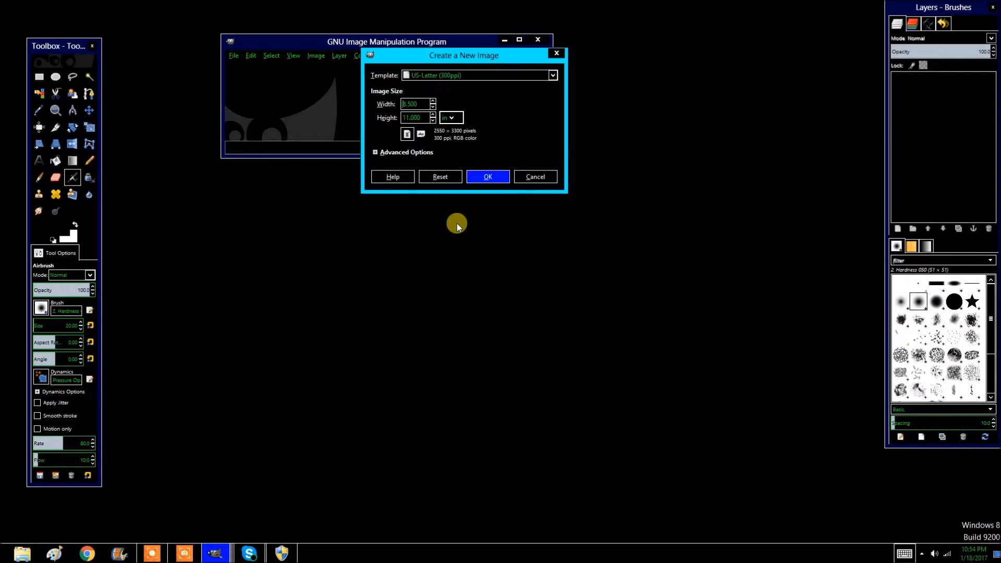
left_click(385, 156)
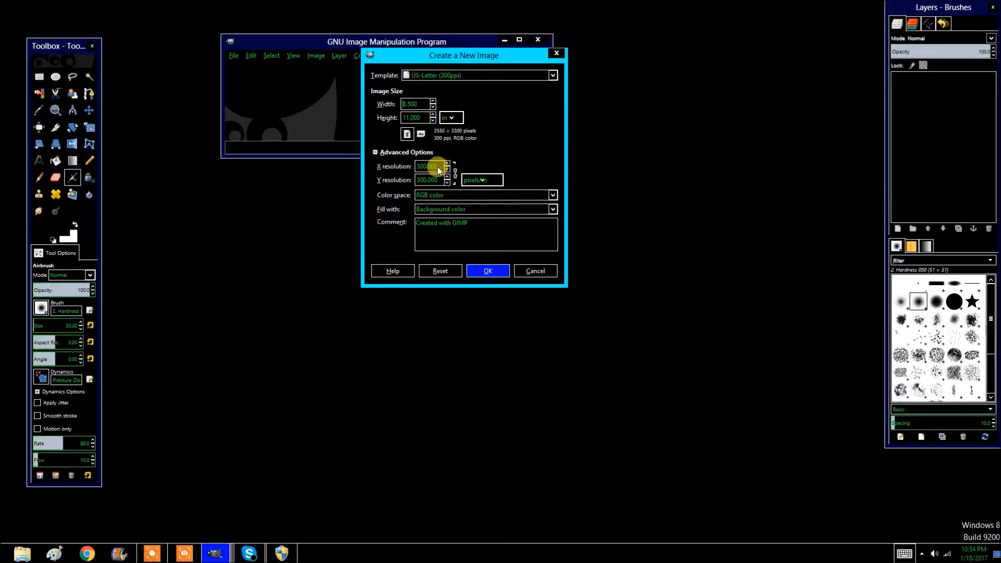
triple_click(498, 229)
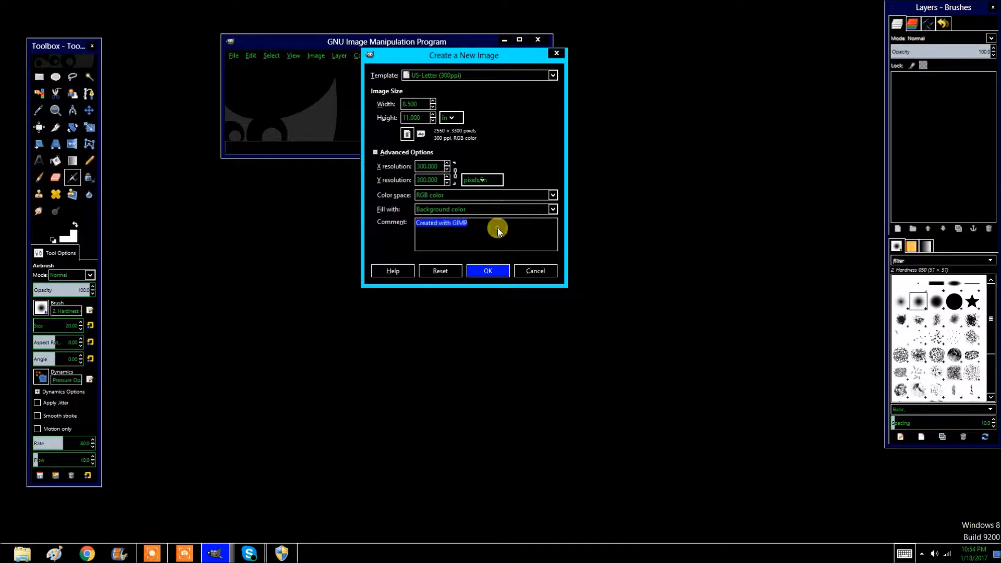
left_click(497, 270)
left_click(493, 271)
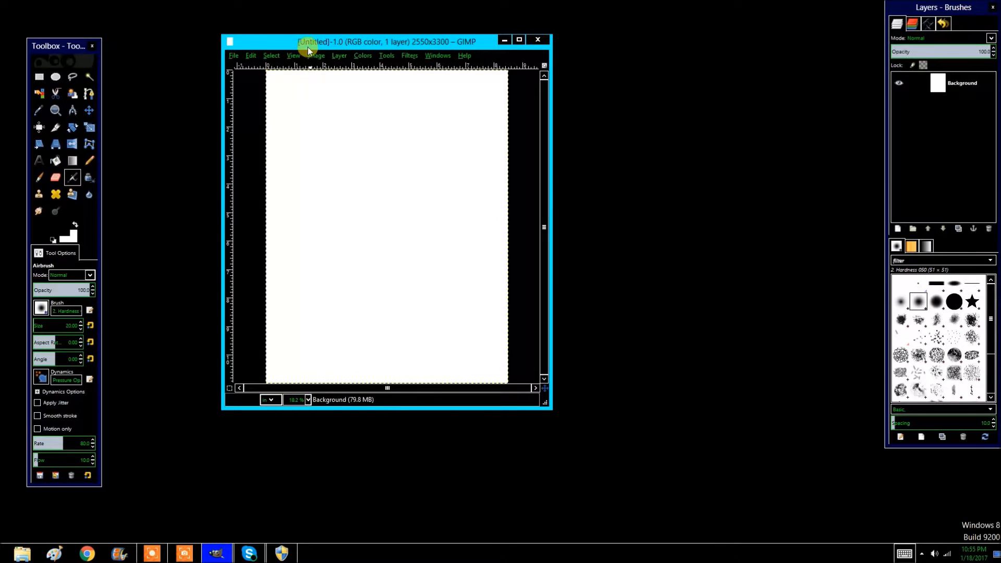
Step: Arrange the image window beside the toolbox and the Layers dock closer to the image, and select the Background layer
left_click_drag(300, 42, 246, 37)
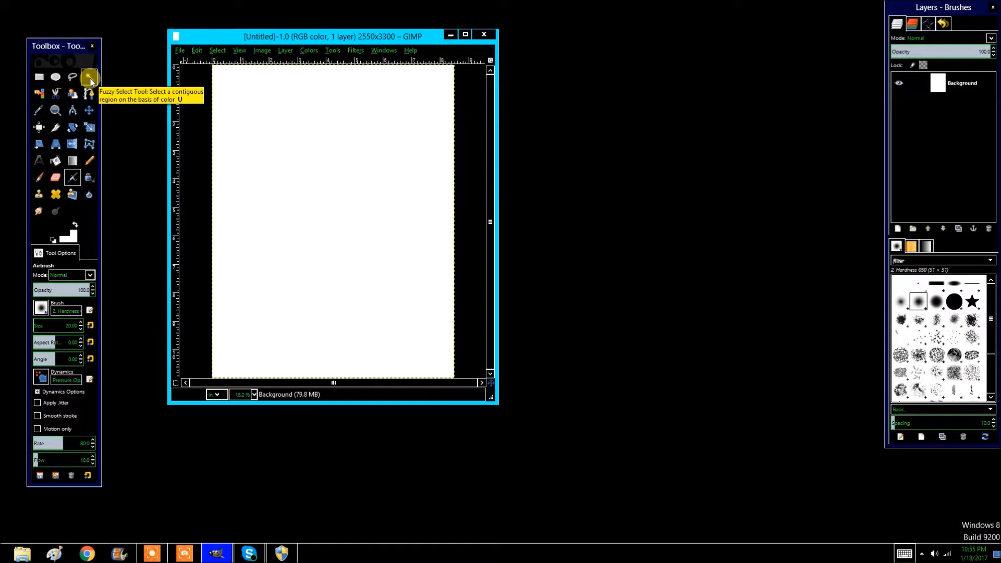
left_click(40, 160)
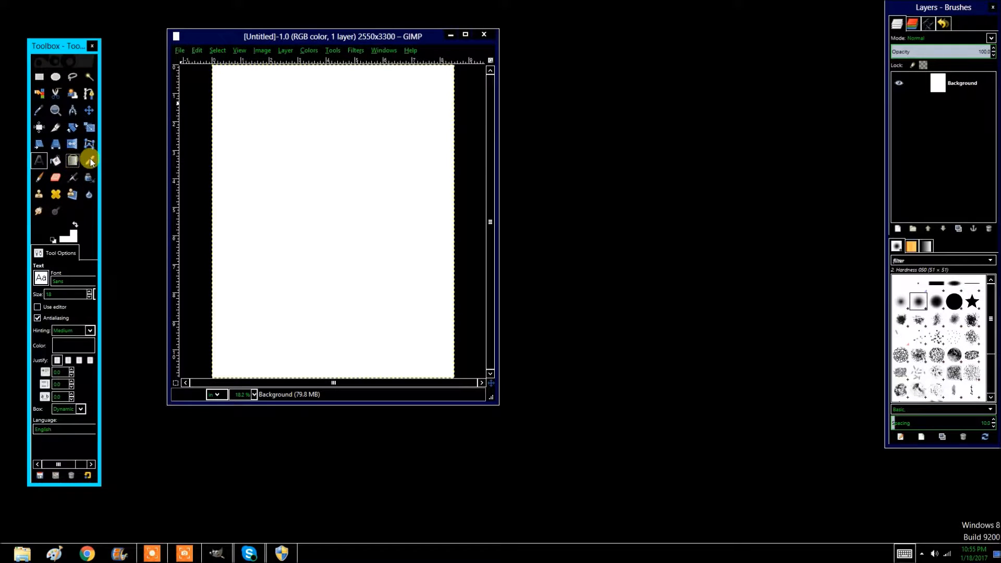
left_click(40, 179)
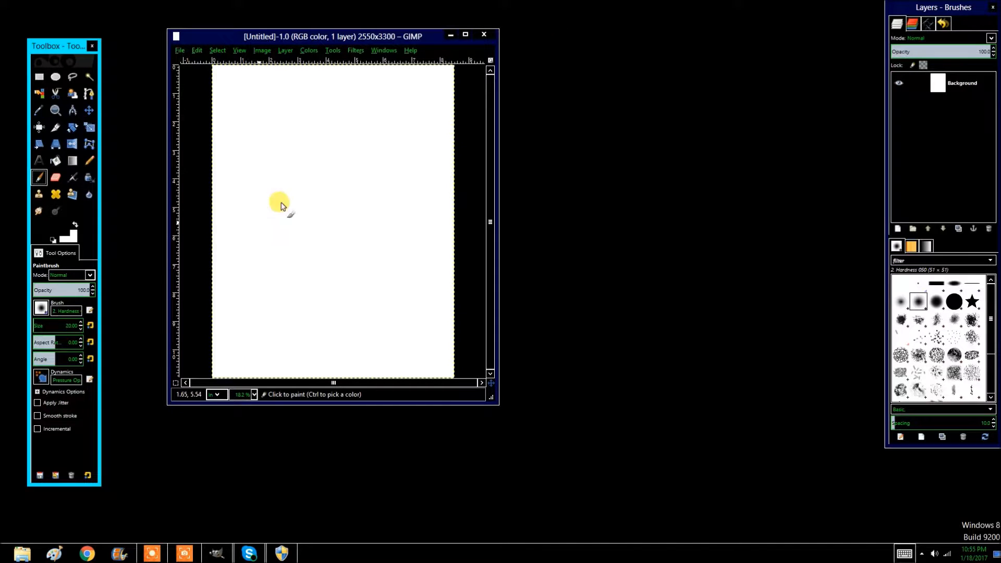
mouse_move(958, 7)
left_mouse_down()
mouse_move(656, 55)
mouse_move(649, 25)
mouse_move(717, 31)
mouse_move(636, 52)
left_mouse_up()
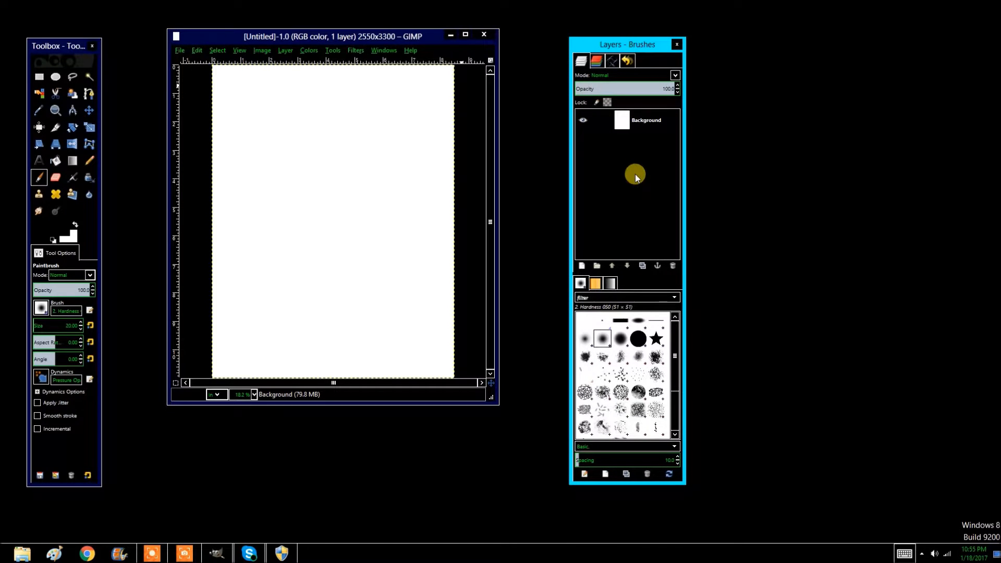
left_click(631, 118)
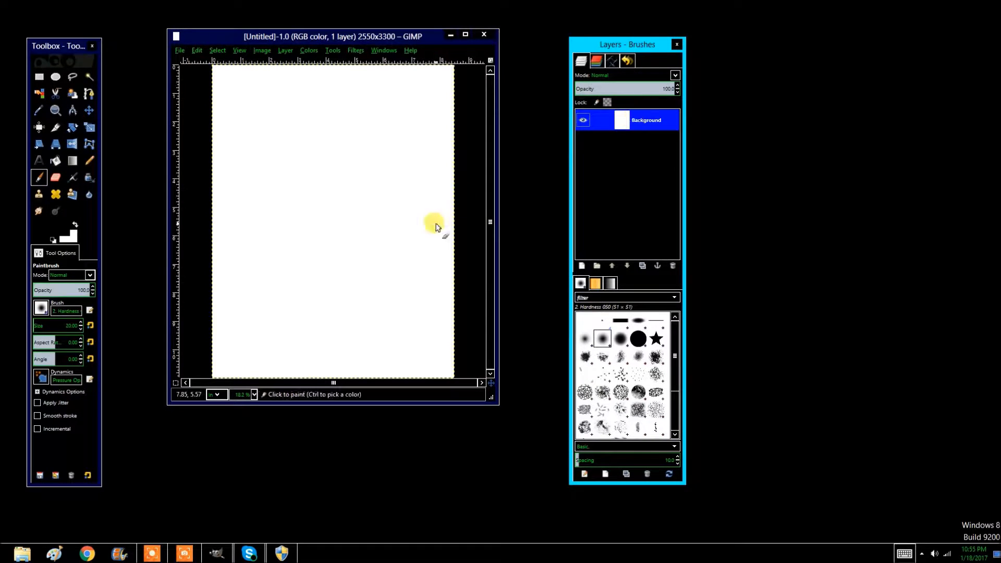
right_click(646, 119)
left_click(637, 122)
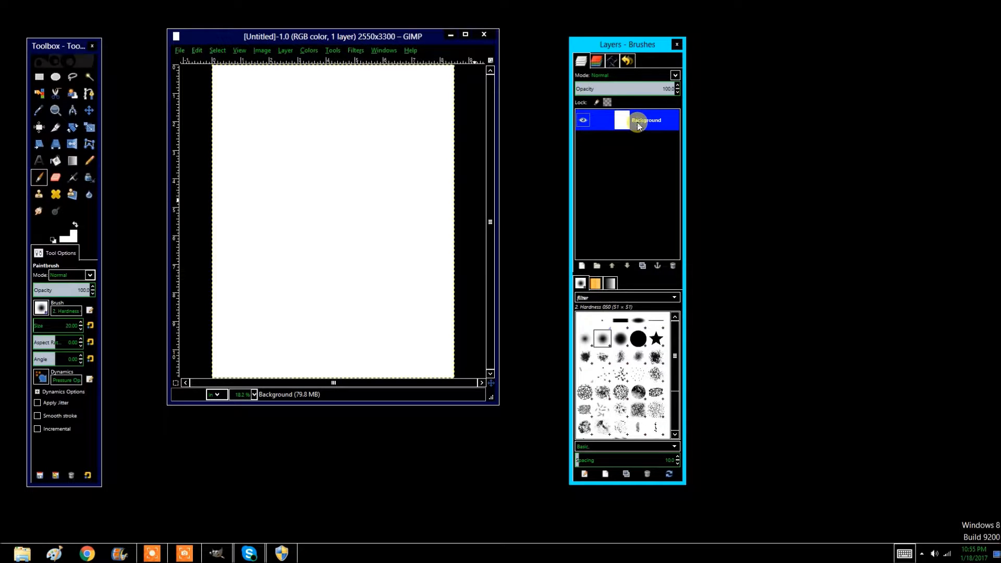
Step: Activate the Bucket Fill tool and set the foreground color to red, c31717
left_click(56, 161)
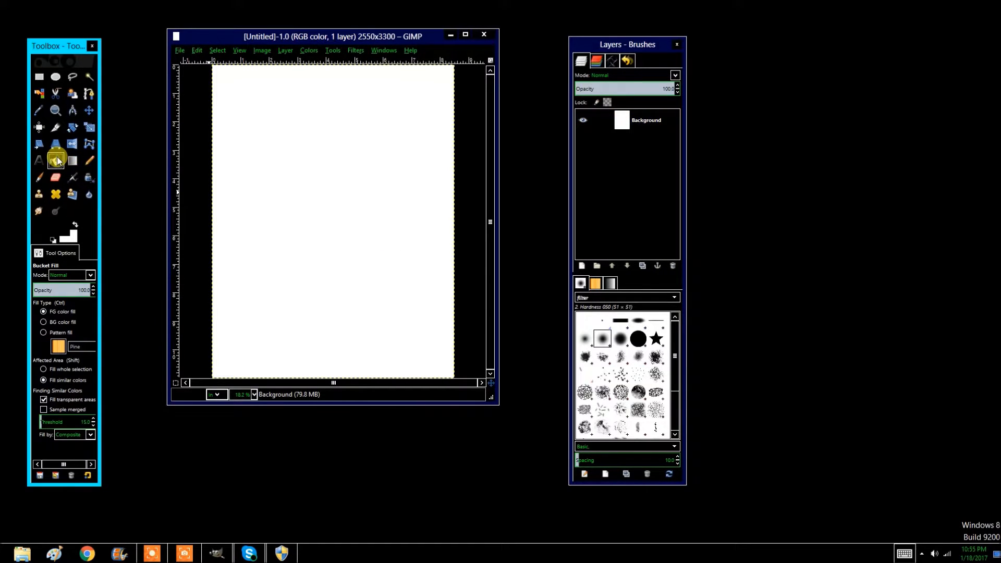
left_click(60, 332)
left_click(59, 322)
left_click(61, 229)
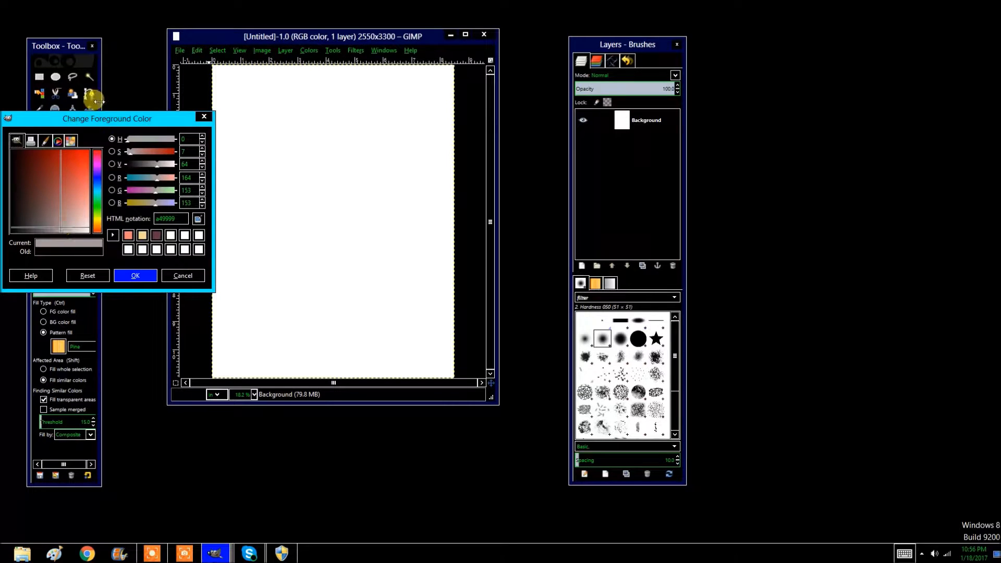
left_click_drag(108, 119, 232, 46)
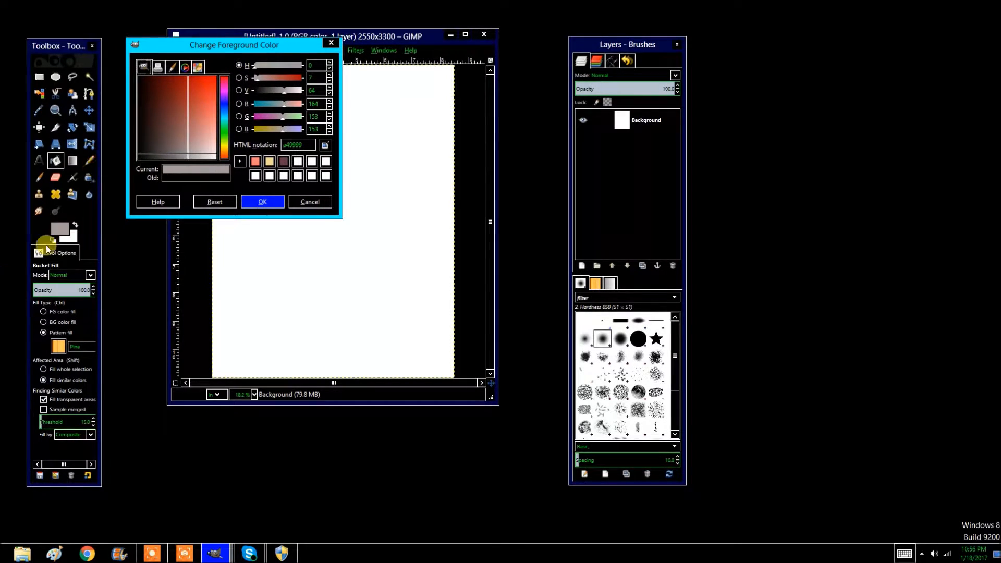
left_click(197, 86)
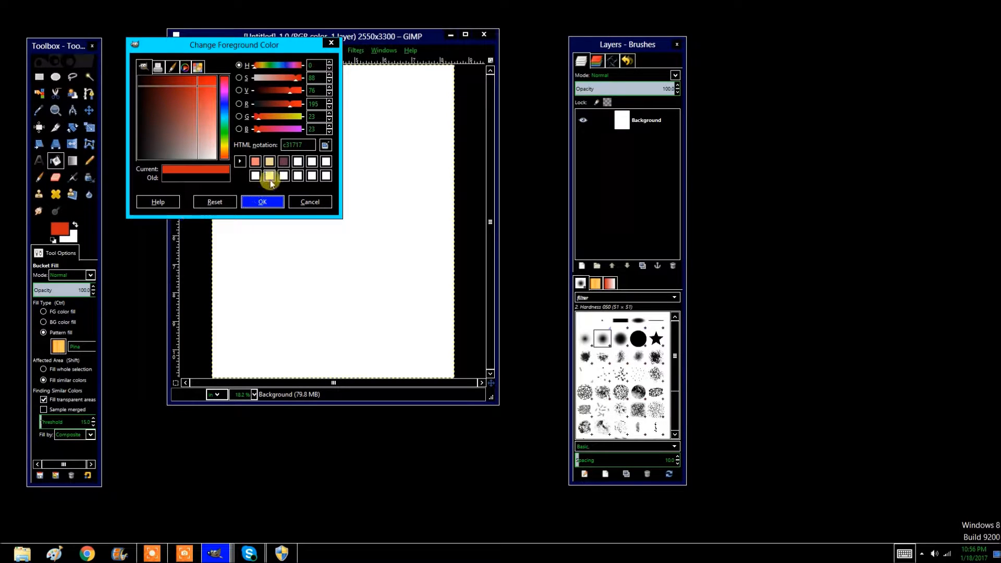
left_click(260, 202)
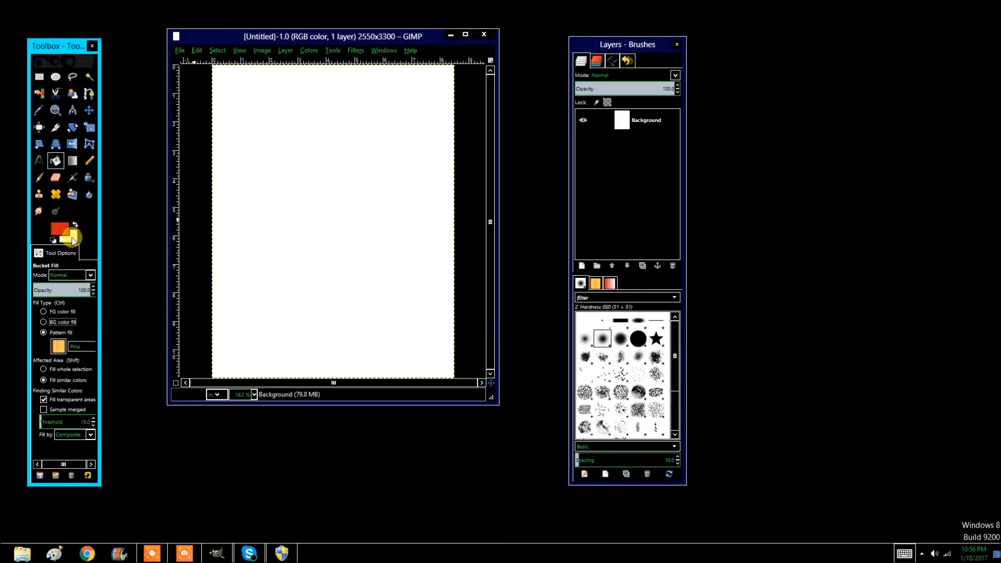
Step: Set the background color to teal, 35bdab
left_click(68, 236)
left_click(224, 119)
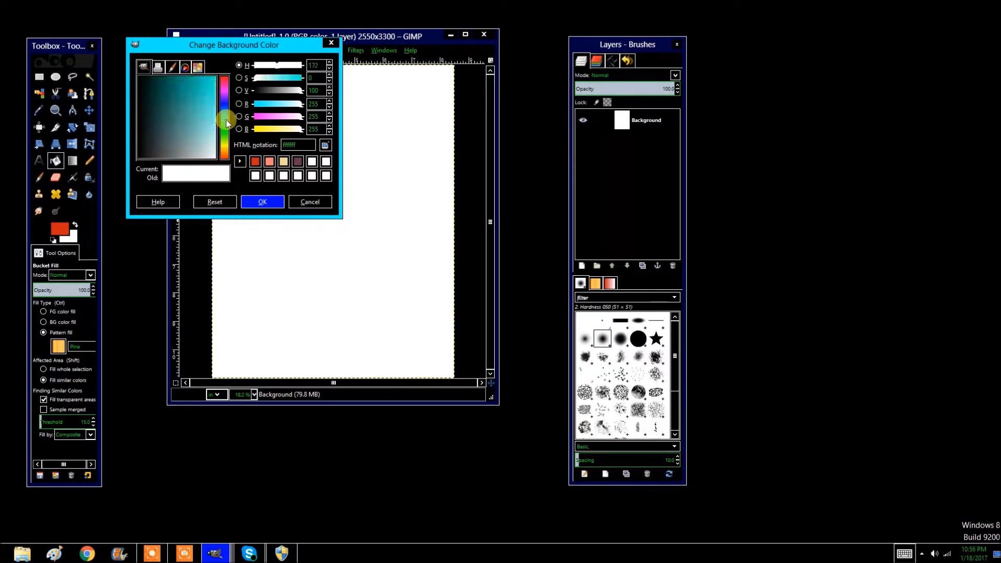
left_click(196, 99)
left_click(264, 203)
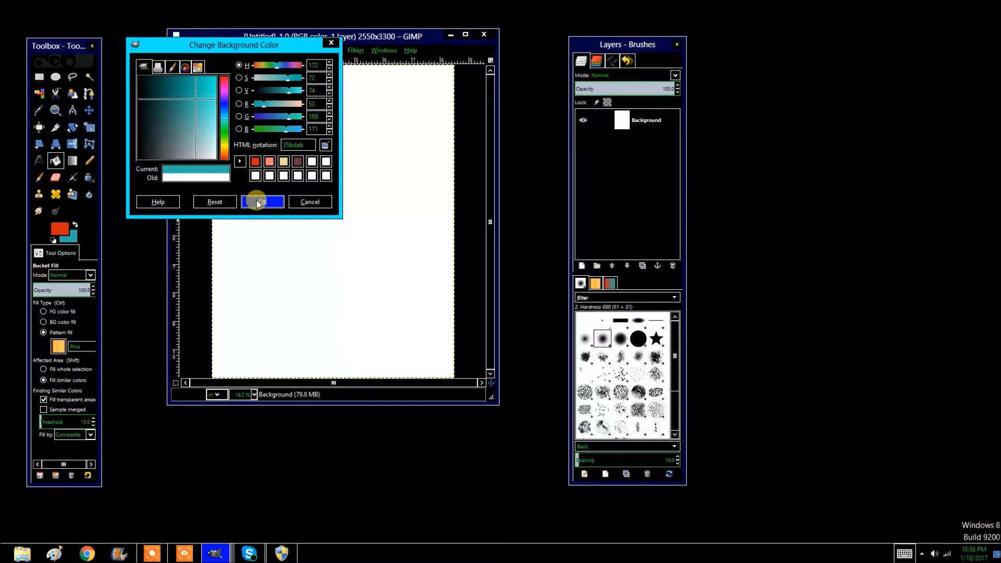
left_click(270, 205)
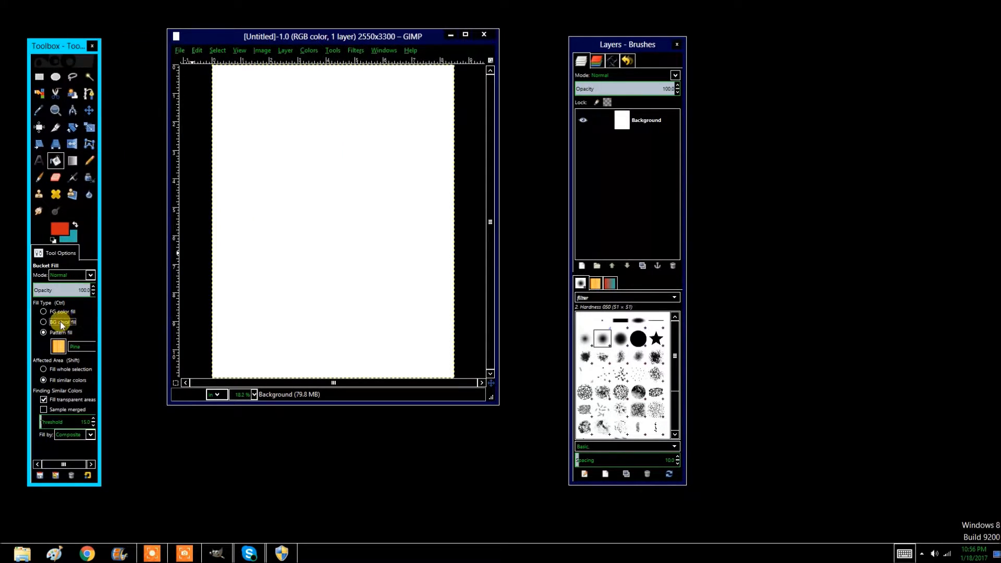
Step: Bucket-fill the whole canvas with the background color, using the BG color fill type
left_click(330, 208)
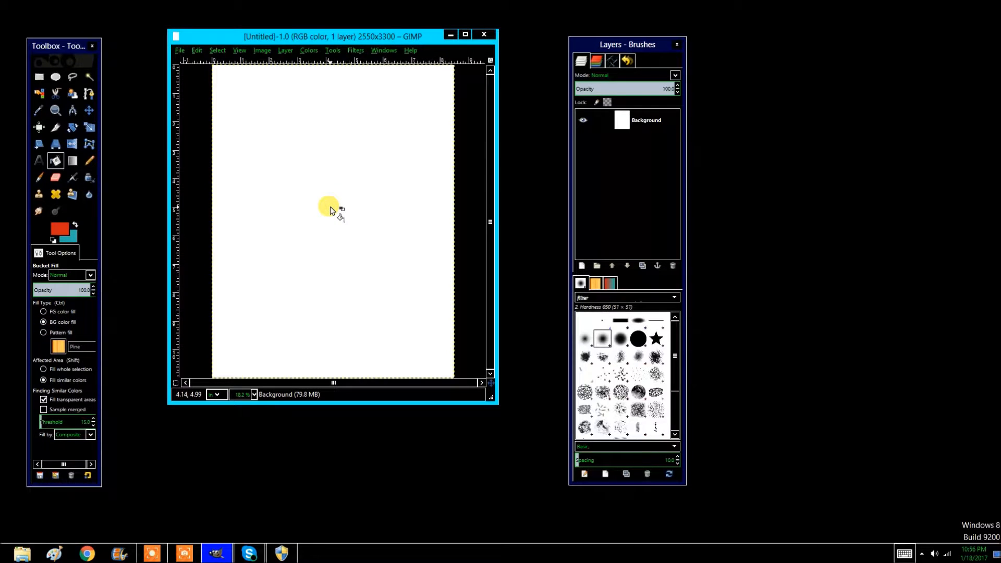
left_click(348, 235)
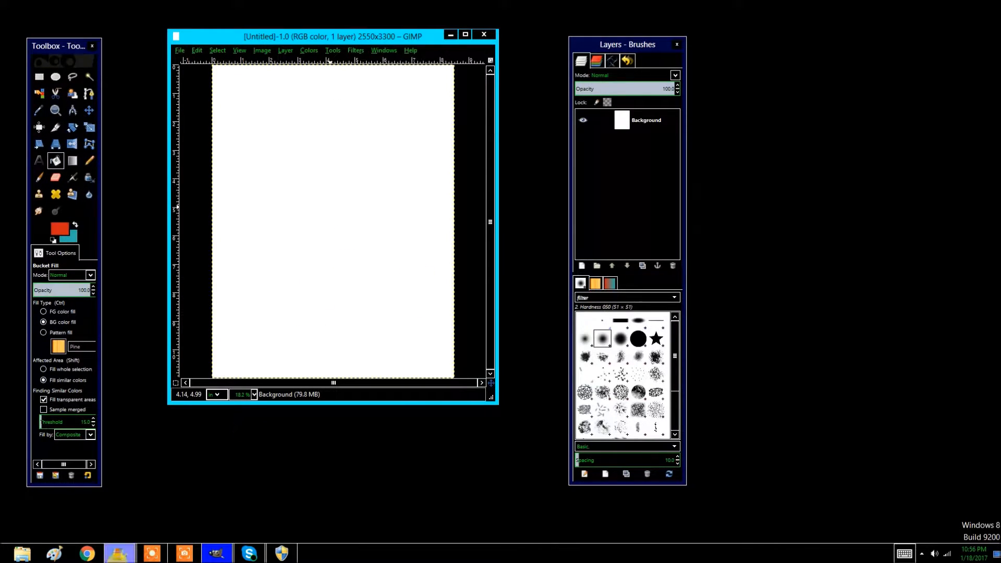
left_click(185, 555)
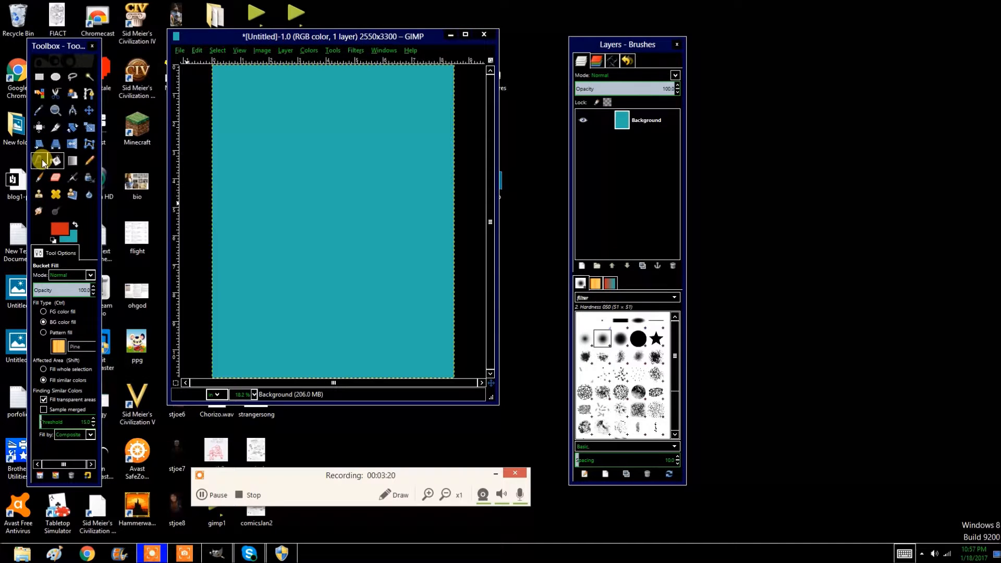
Step: Draw a text box about 7.94 × 4.66 in across the upper half of the canvas
left_click(40, 161)
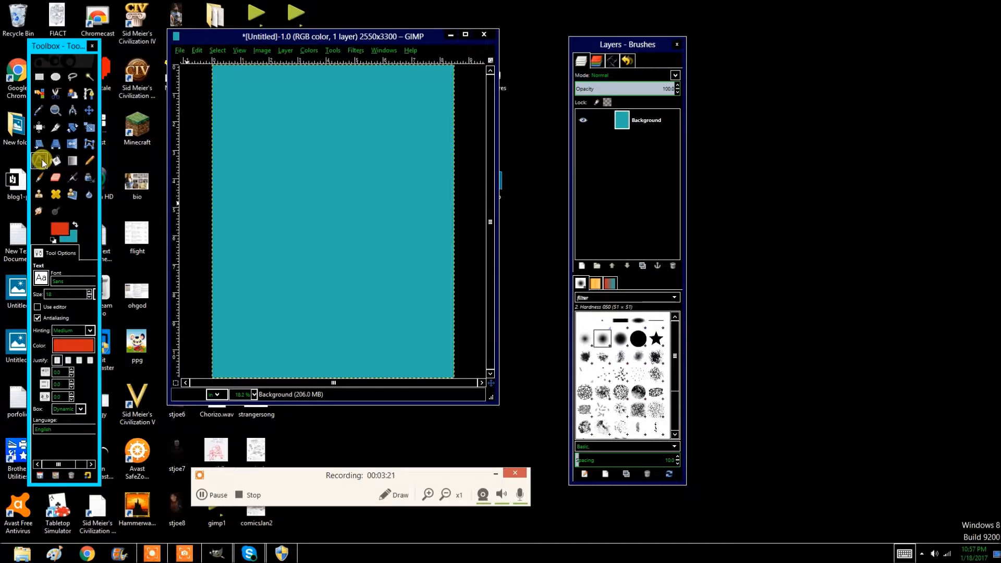
left_click(225, 85)
left_click_drag(318, 167, 449, 216)
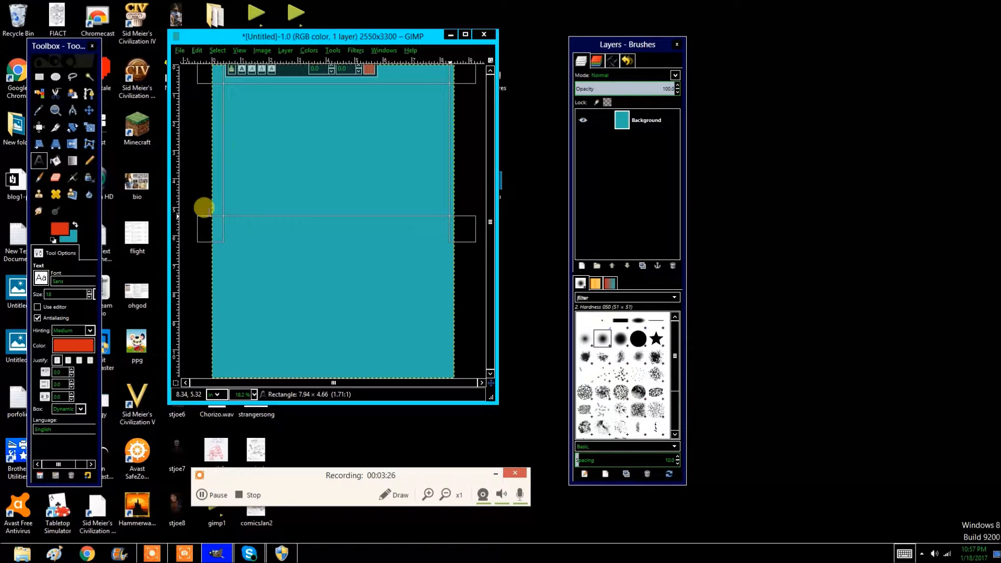
Step: Set the text font to Source Code Pro and the size to 350
left_click(42, 277)
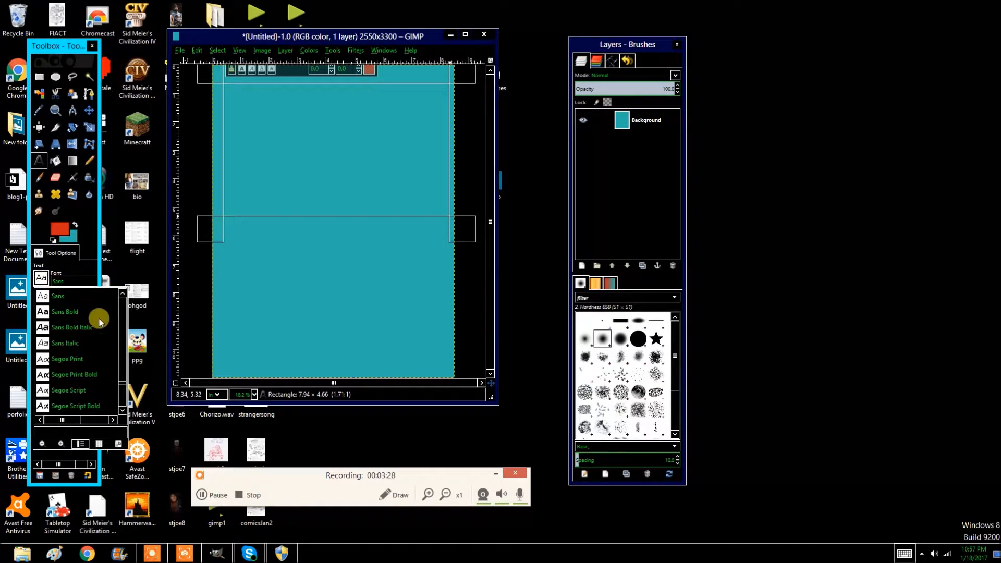
scroll(88, 379, "down", 10)
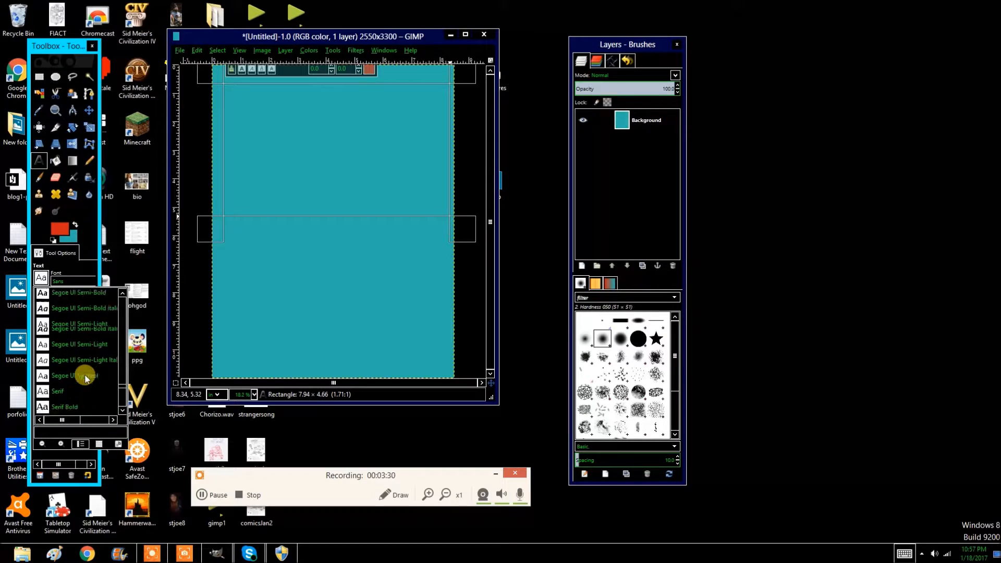
scroll(86, 377, "down", 5)
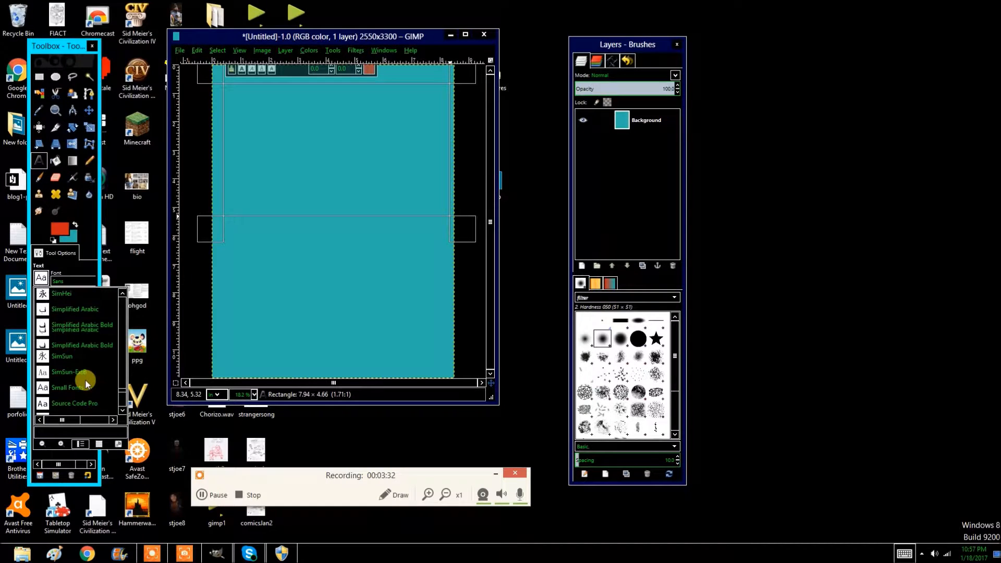
left_click(67, 404)
left_click(89, 292)
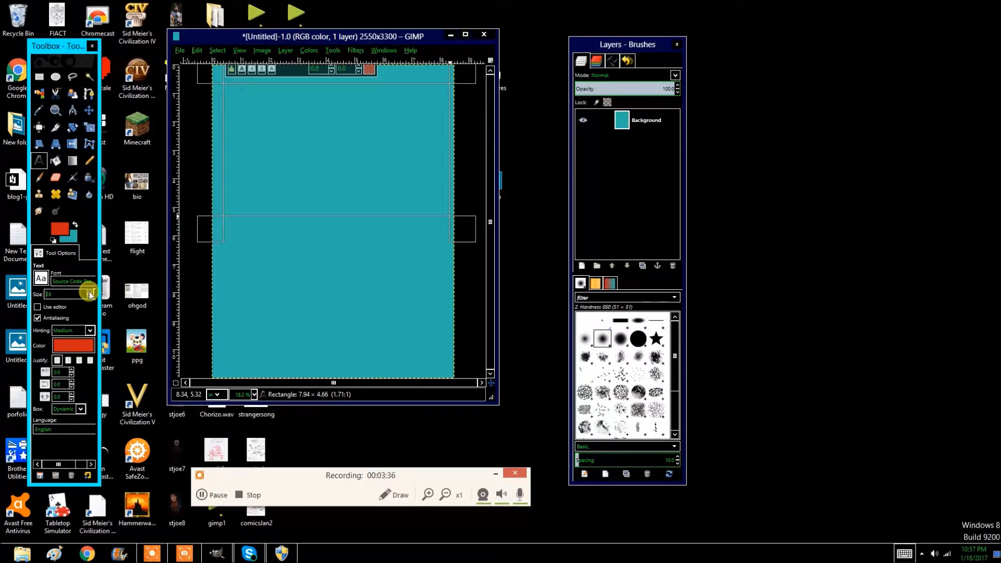
Step: Enter the text "hello" in the text box, followed by a line break
left_click(276, 115)
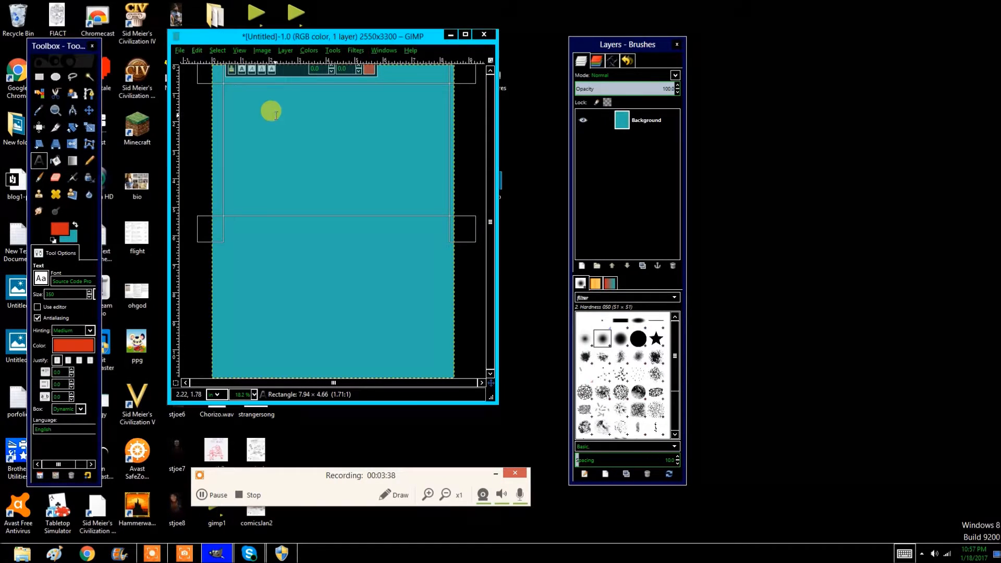
type("hello")
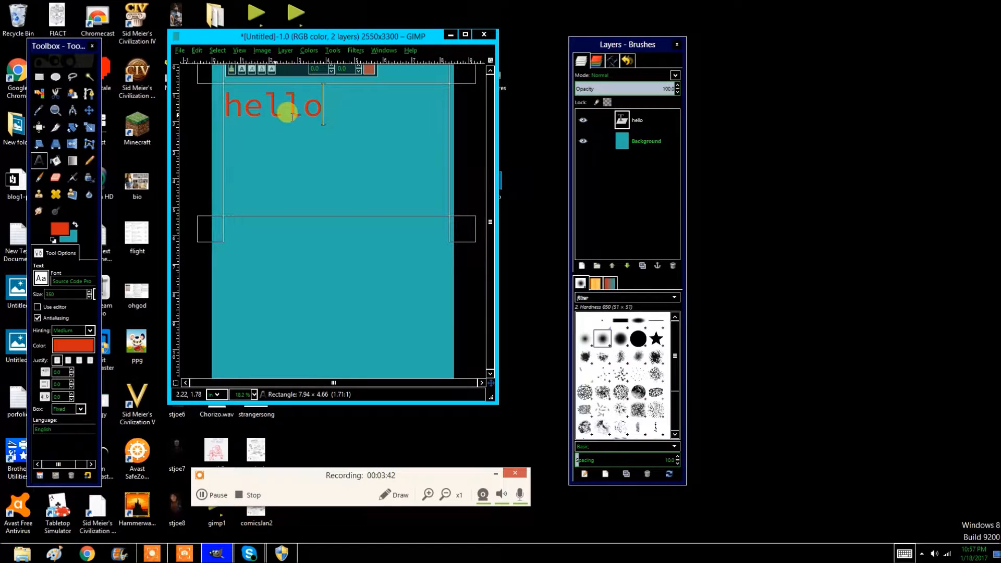
key("Return")
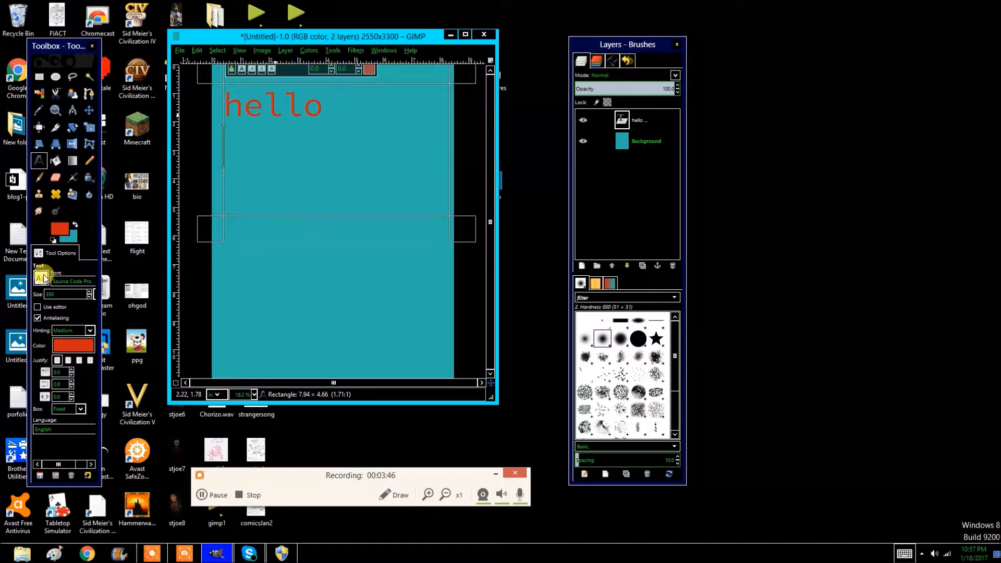
left_click(69, 262)
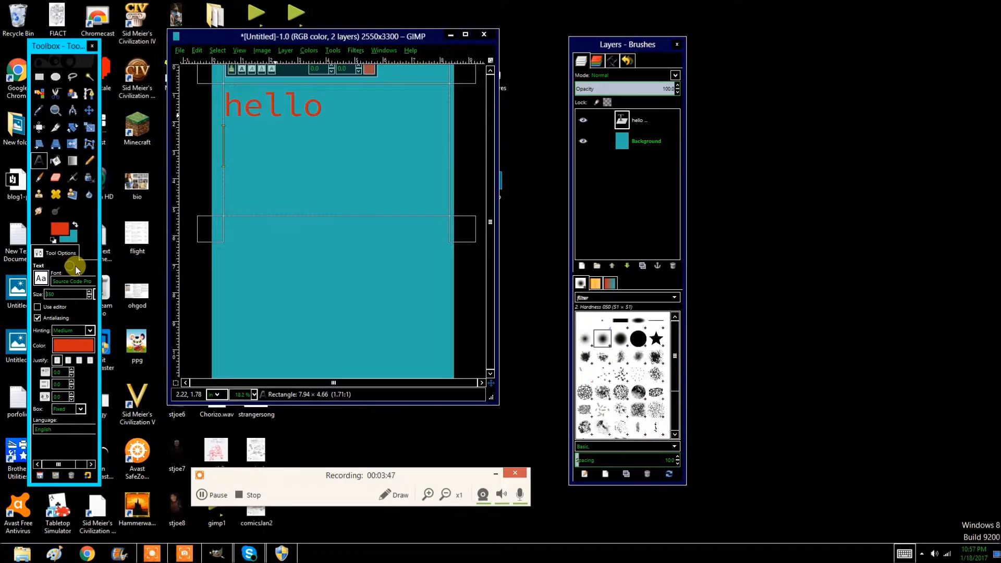
left_click(290, 85)
double_click(277, 96)
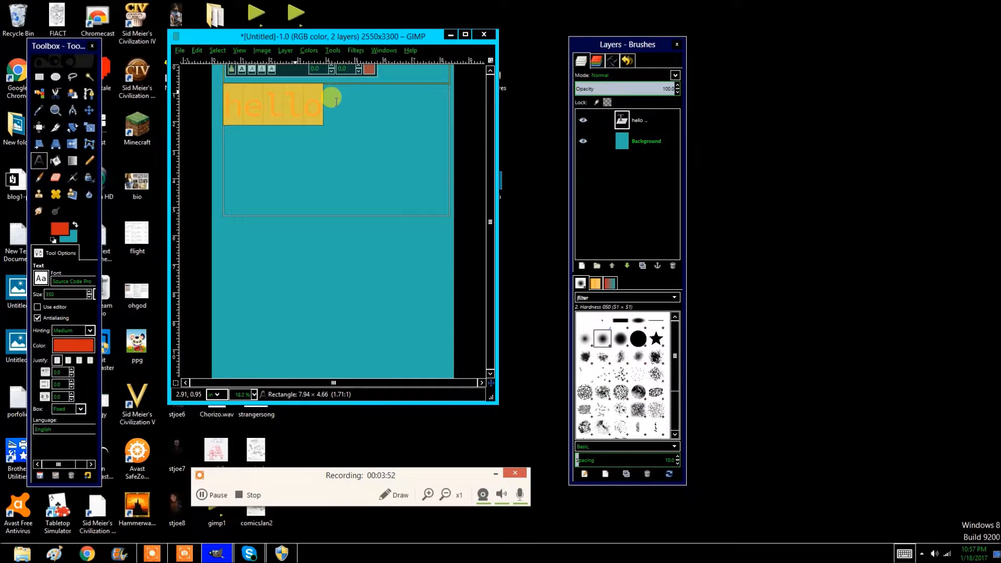
left_click(336, 102)
Step: Discard the text information of the hello layer so it becomes a regular pixel layer
left_click(648, 119)
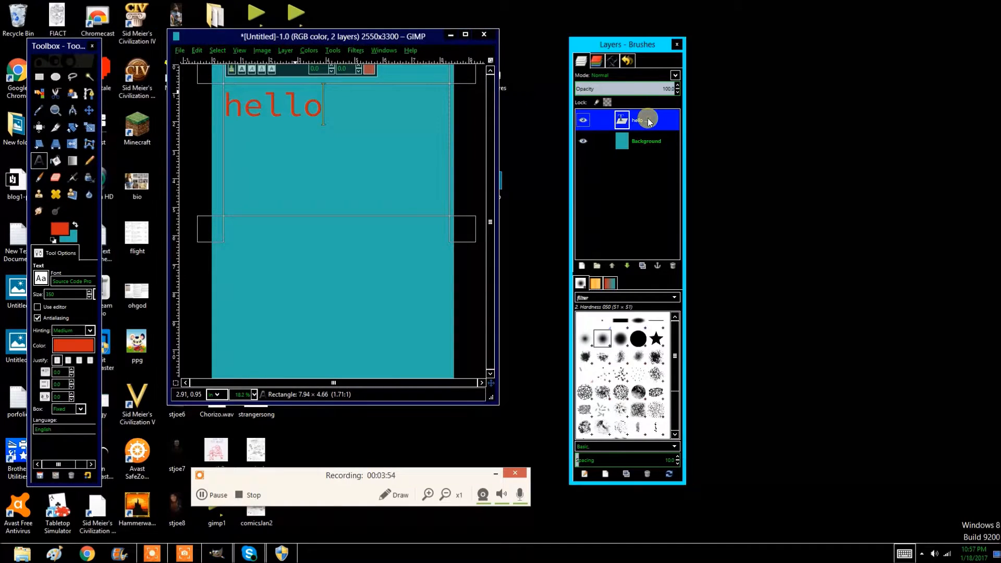
right_click(647, 122)
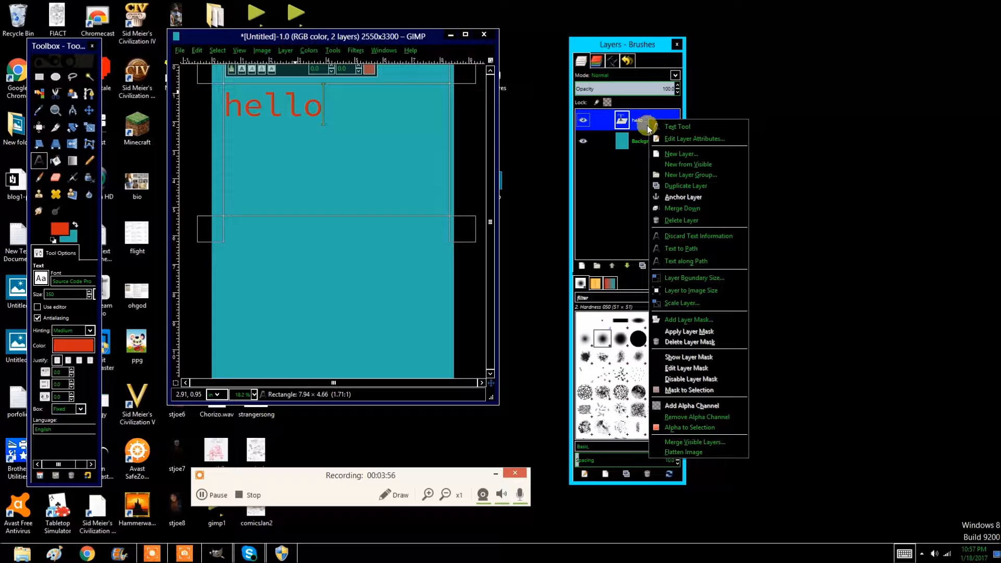
left_click(704, 238)
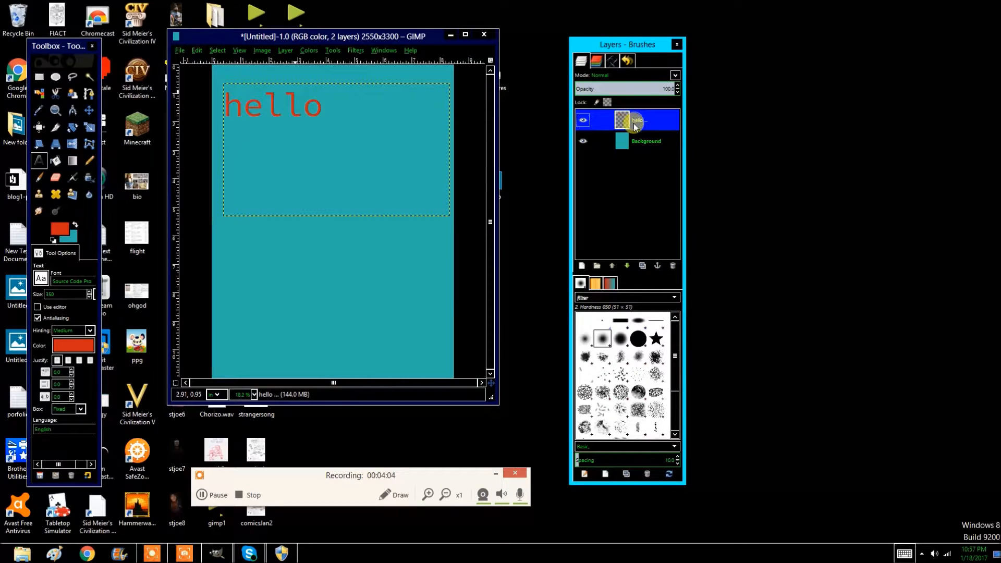
Step: Fuzzy-select the transparent area around and inside the hello letters, and invert the selection to isolate the lettering
left_click(87, 79)
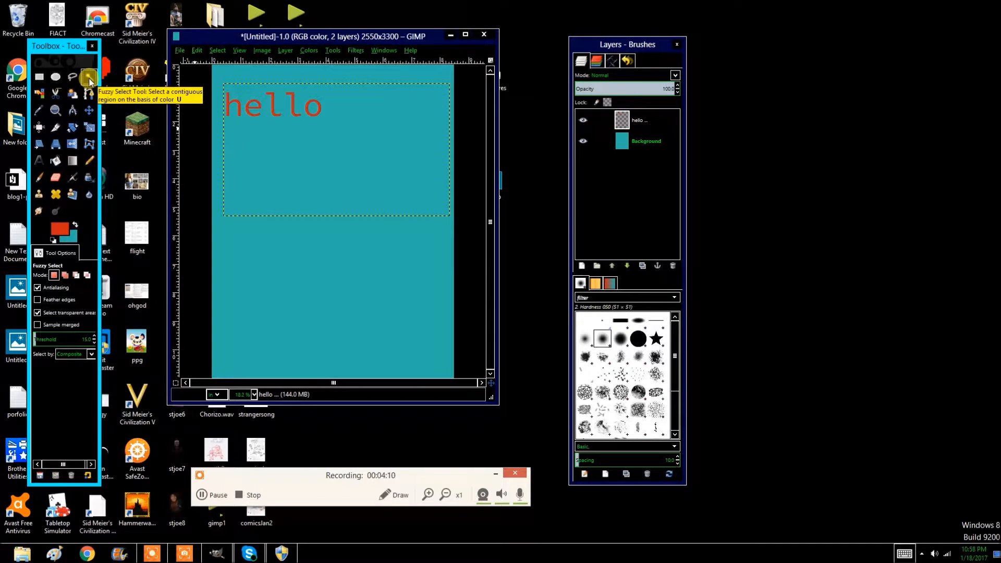
left_click(287, 160)
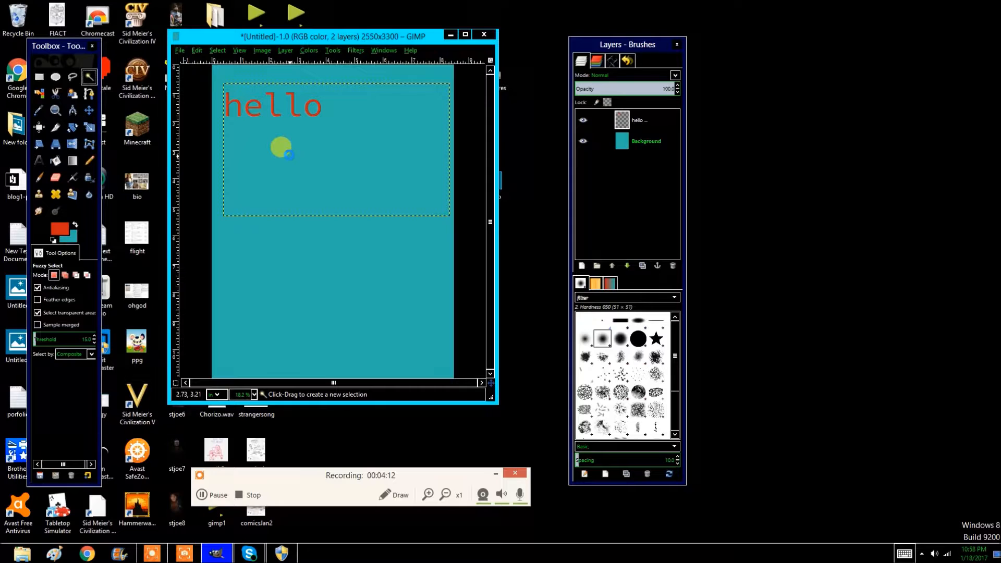
left_click(286, 145)
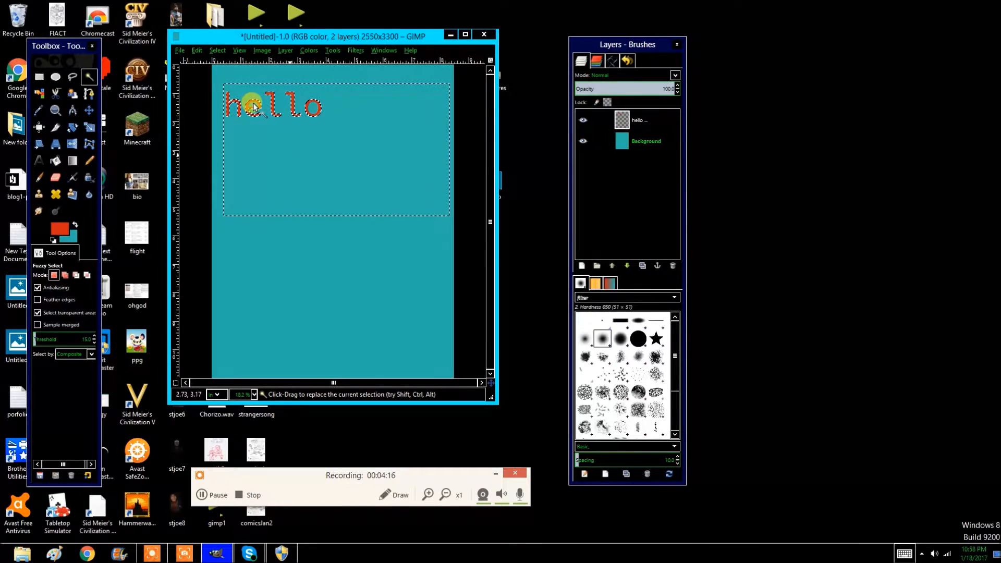
key("shift")
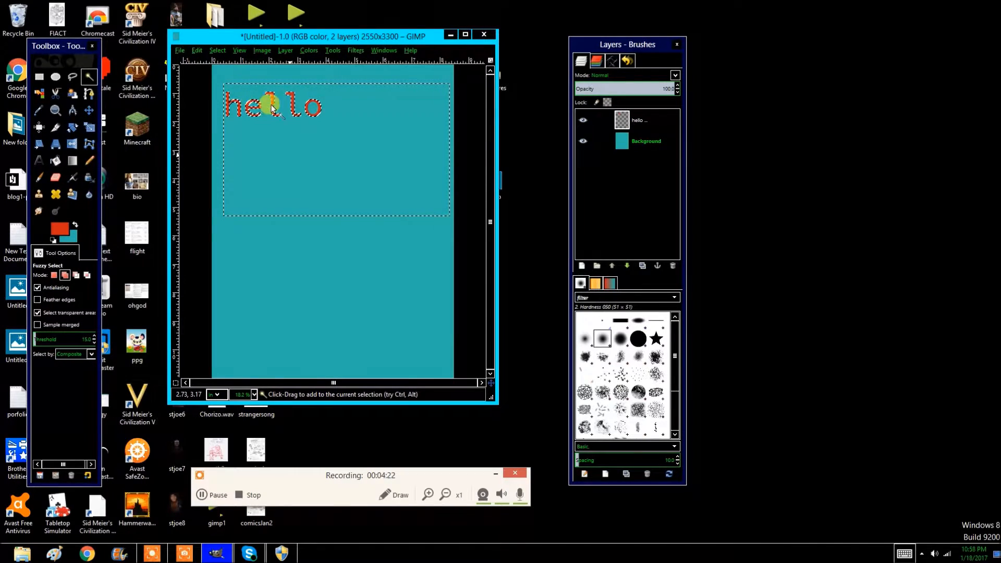
left_click(312, 110, "shift")
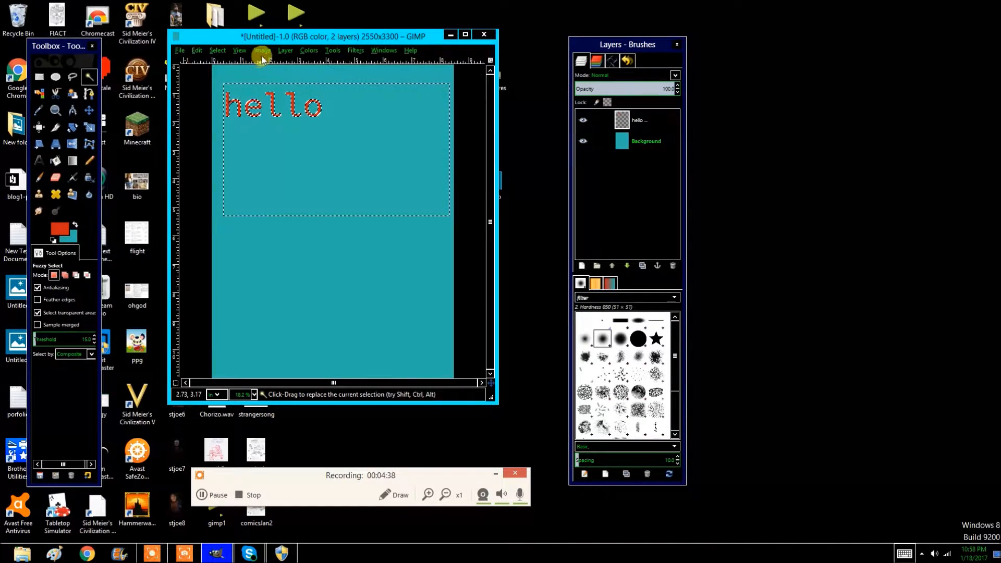
left_click(218, 50)
left_click(230, 89)
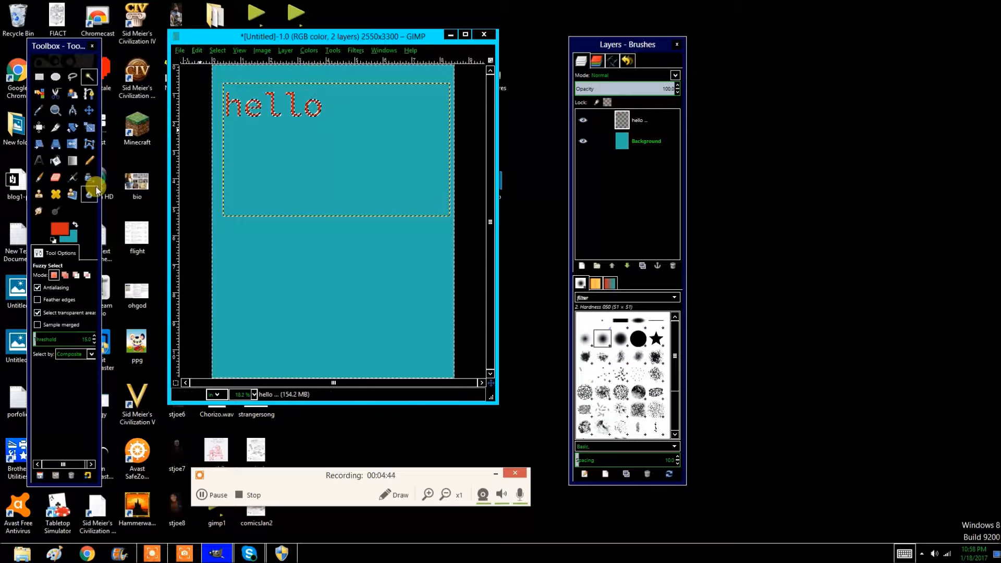
Step: Activate the Blend tool and set the background color to the saved dark mauve swatch
left_click(73, 161)
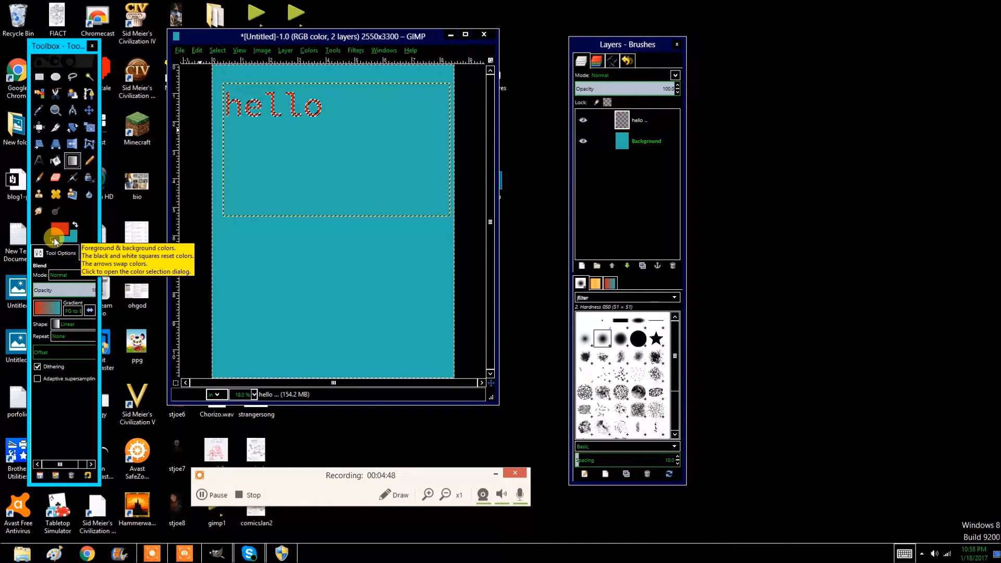
left_click(73, 239)
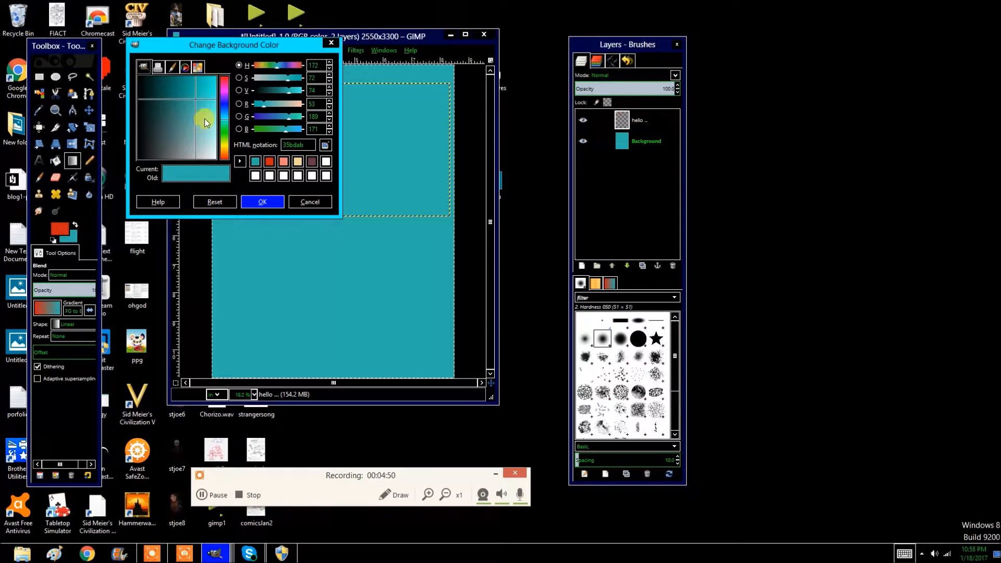
left_click(311, 161)
left_click(263, 202)
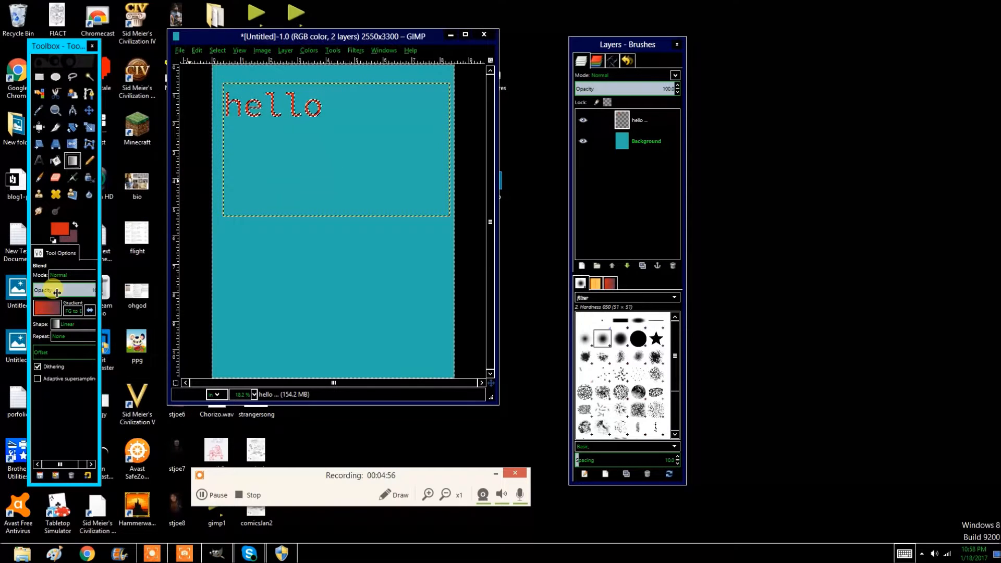
Step: Apply a radial foreground-to-background gradient across the selected hello letters and clear the selection
left_click(67, 325)
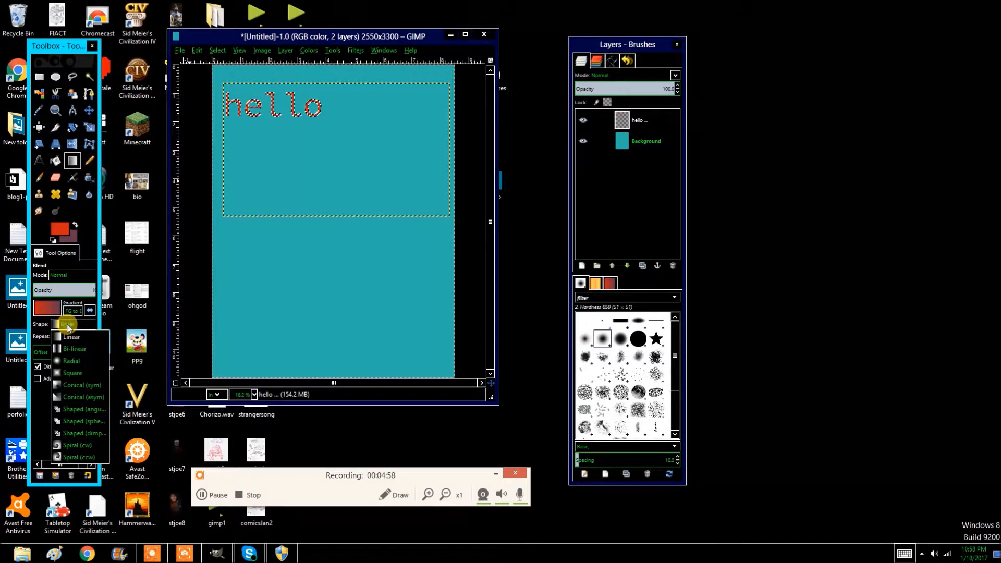
left_click(67, 362)
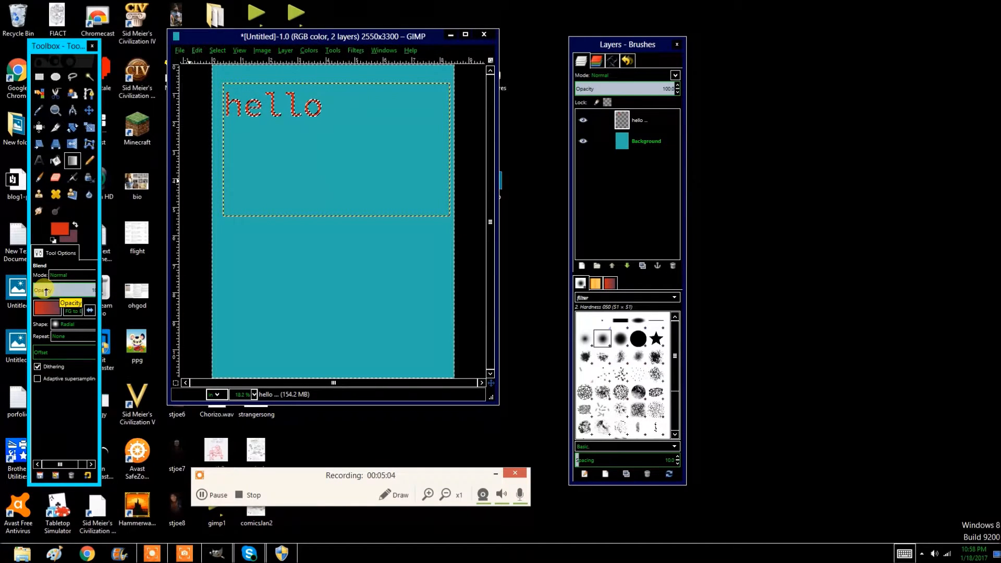
left_click(244, 105)
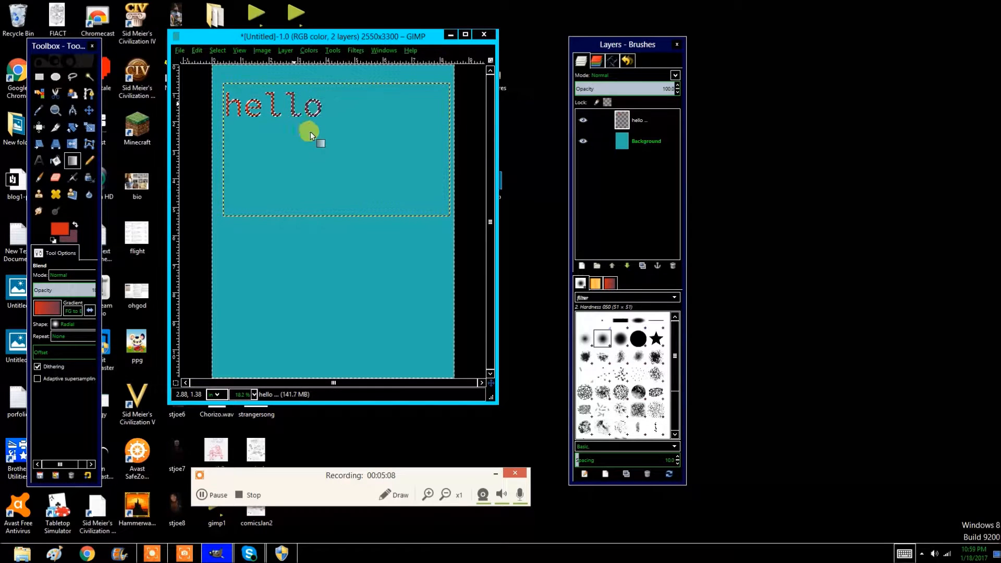
left_click(215, 50)
left_click(236, 75)
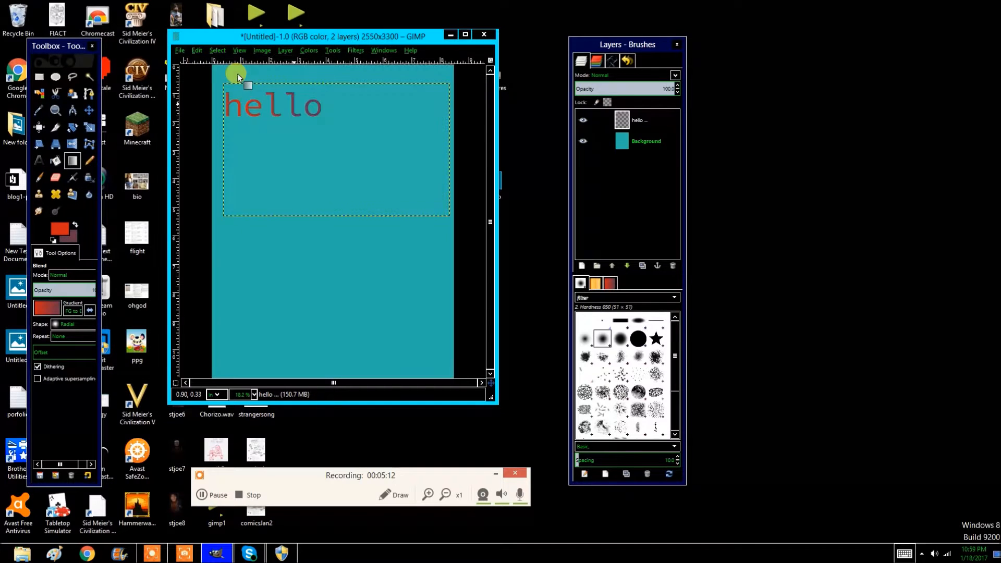
Step: Apply the Pixelize blur filter to the hello layer with a pixel width and height of 10 px
left_click(356, 51)
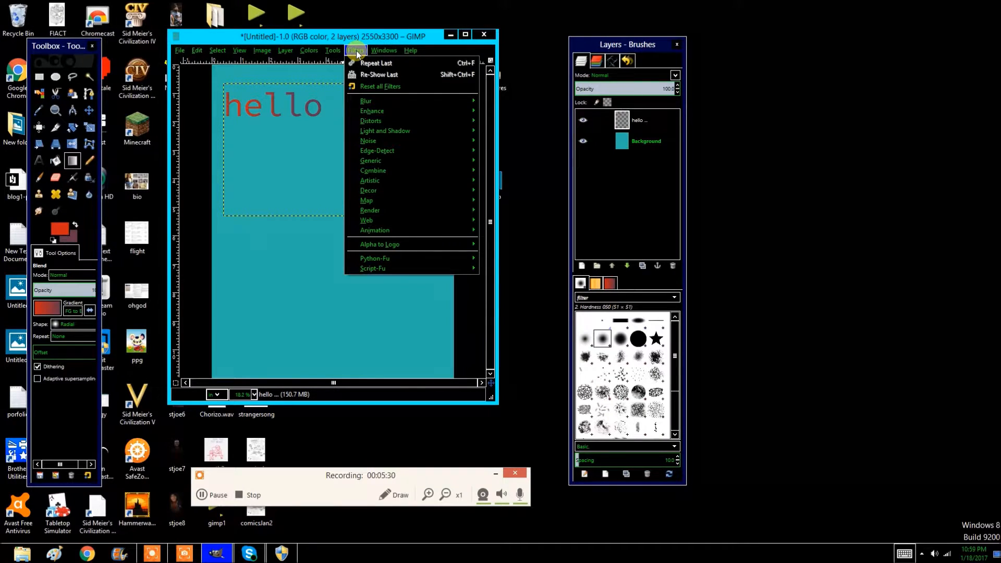
mouse_move(367, 123)
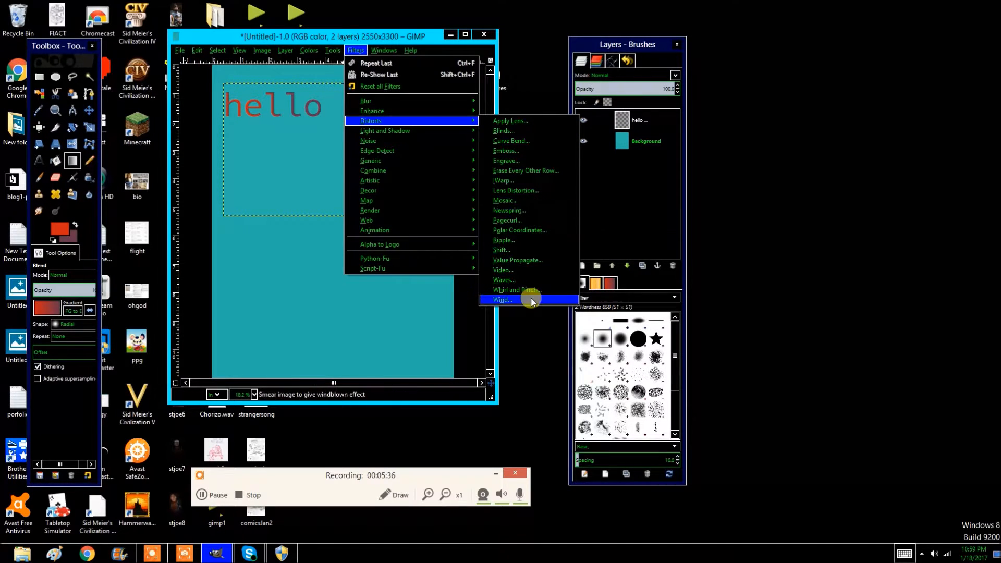
mouse_move(409, 140)
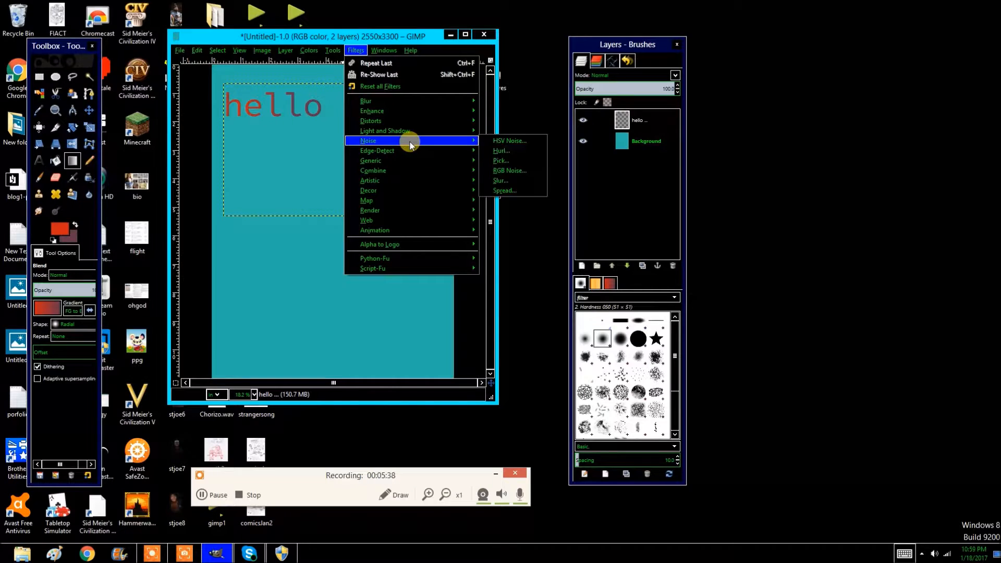
mouse_move(391, 223)
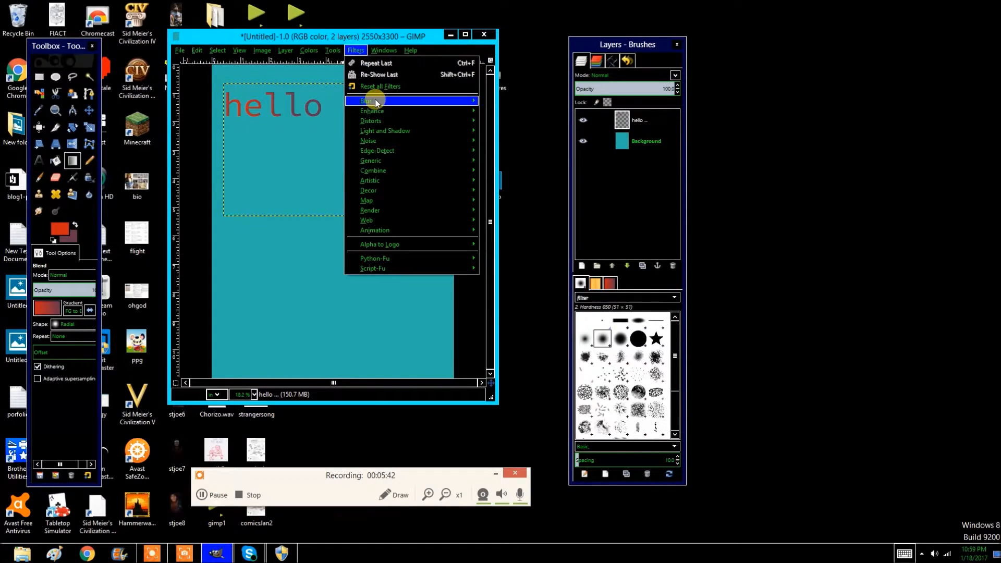
mouse_move(409, 102)
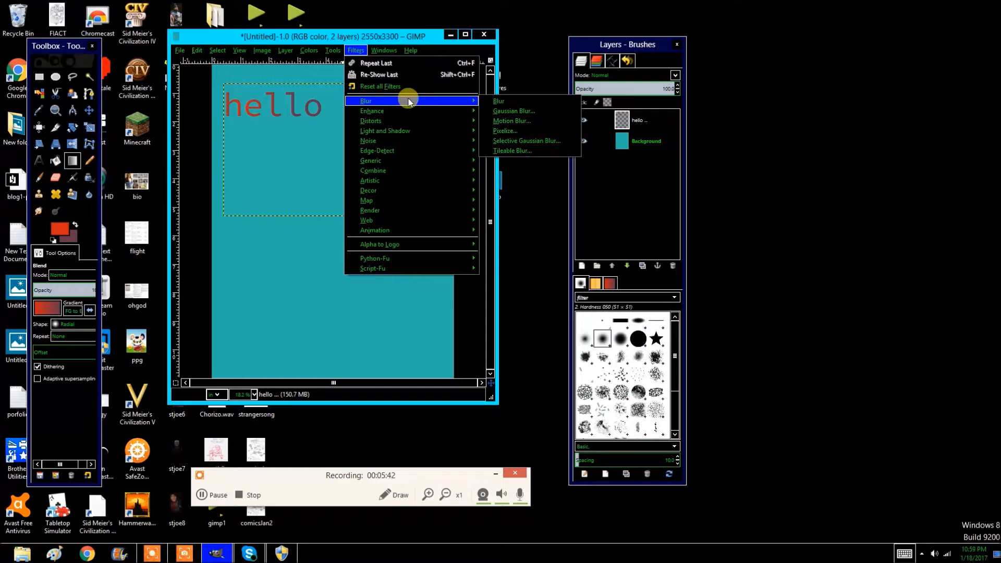
left_click(533, 133)
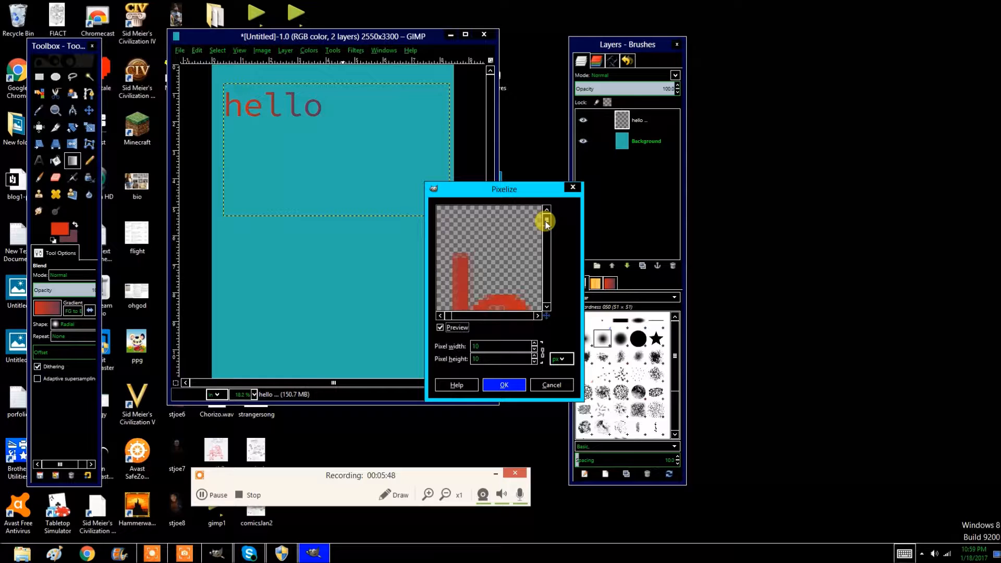
left_click_drag(546, 224, 545, 230)
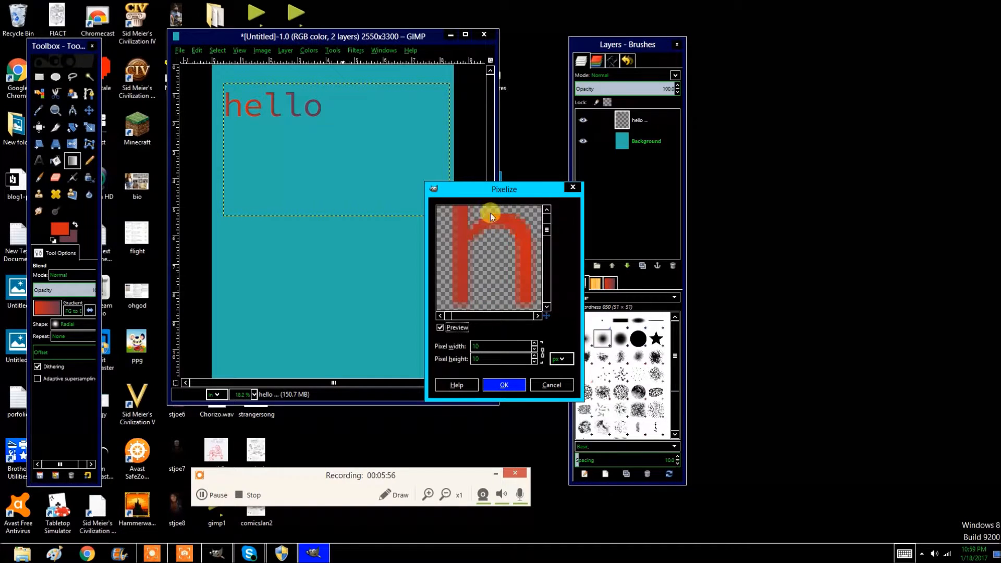
left_click(499, 383)
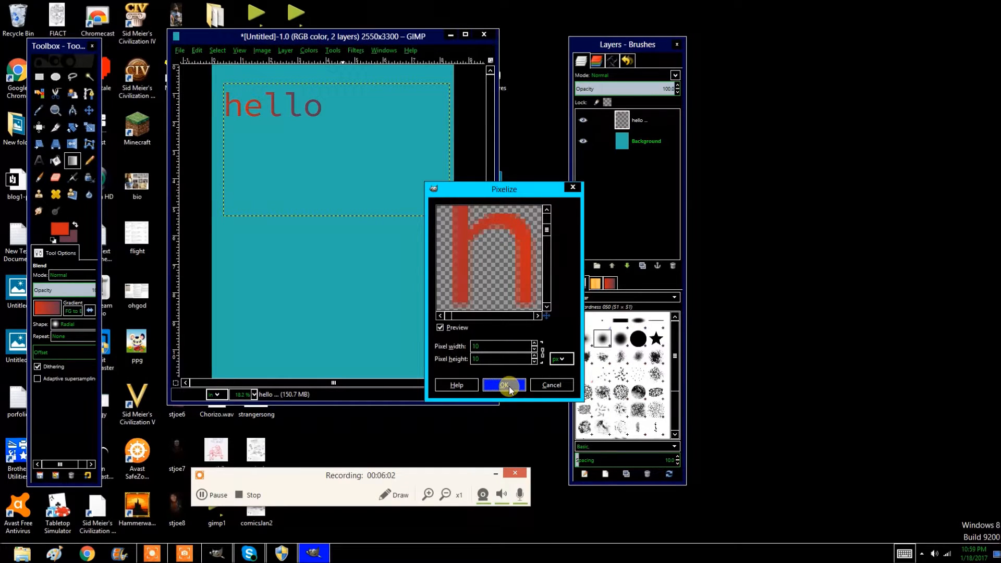
left_click(506, 385)
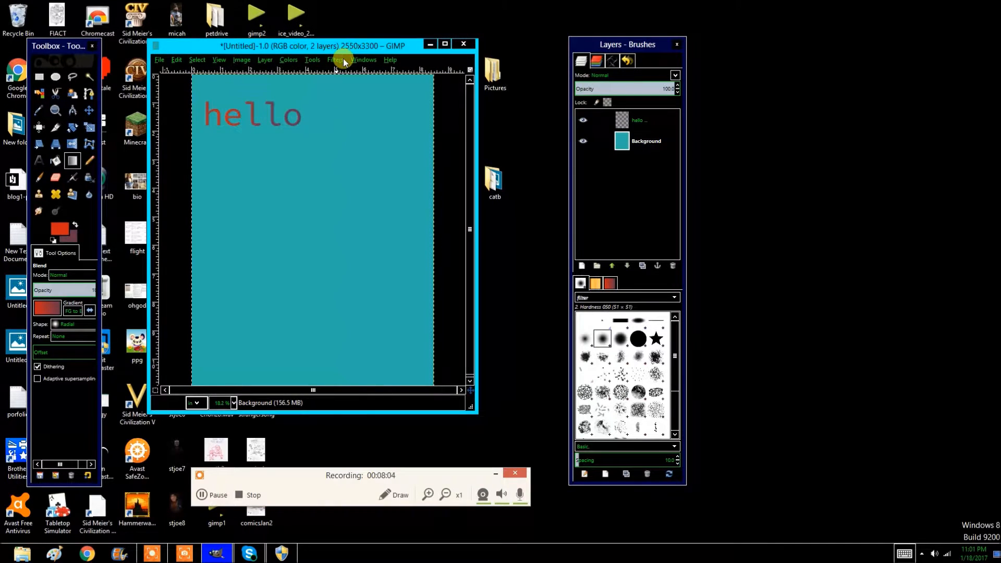
left_click(343, 60)
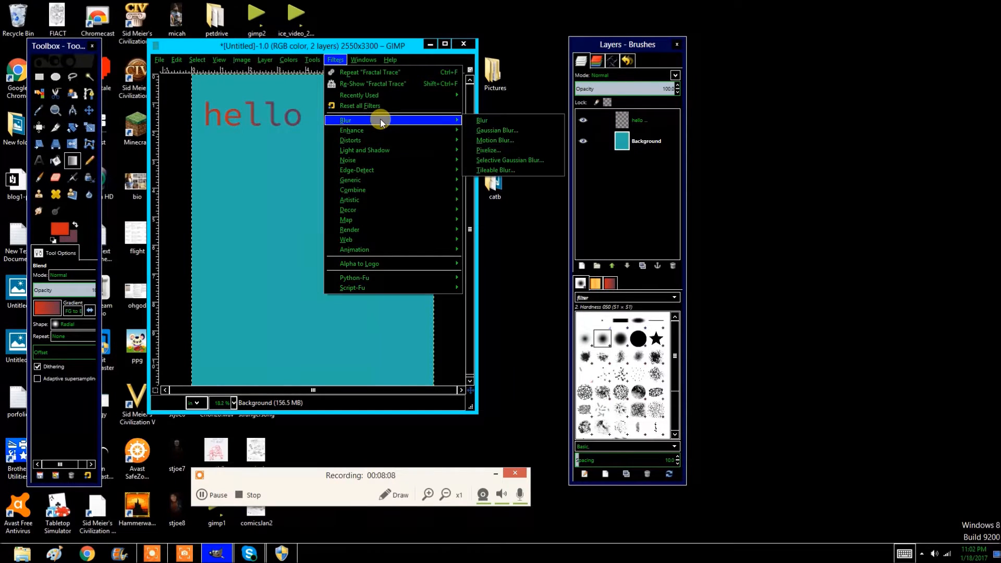
mouse_move(381, 133)
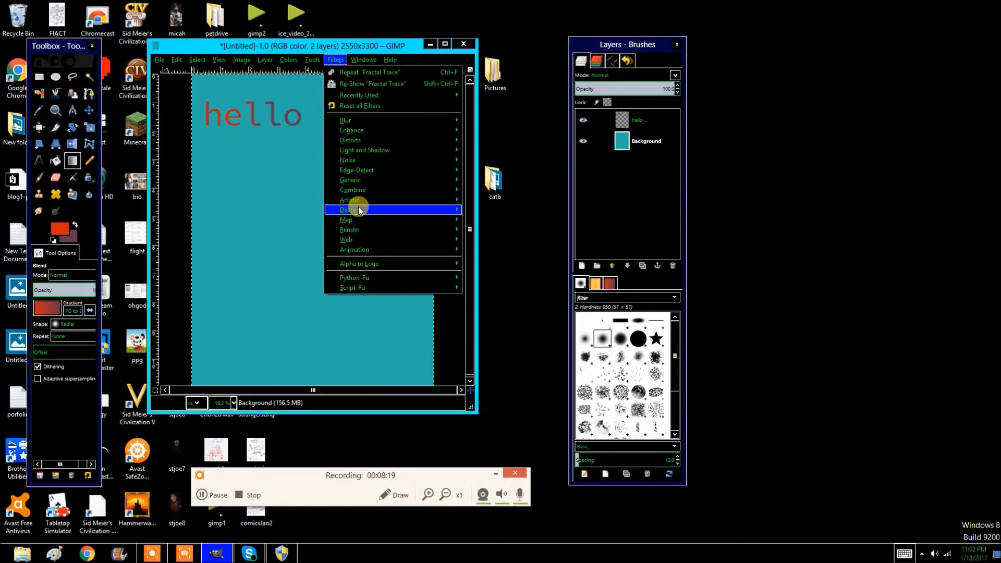
mouse_move(366, 204)
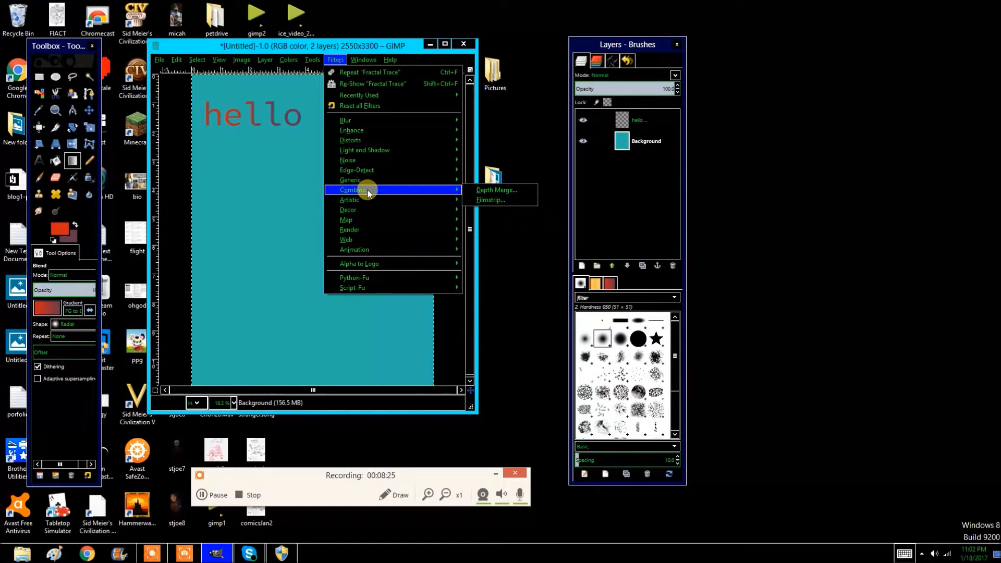
left_click(648, 194)
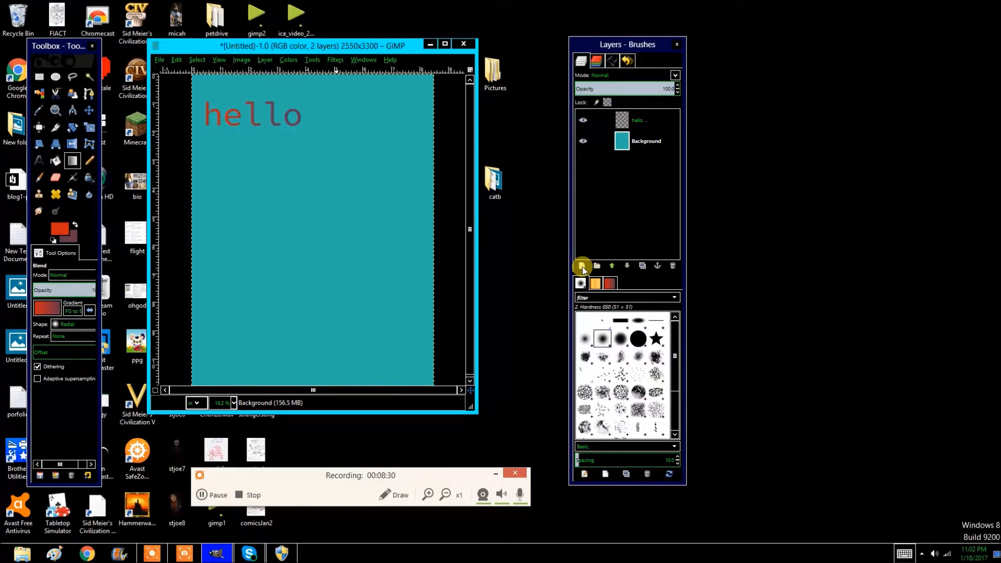
Step: Add a new 2550 × 3300 px layer filled with the background color above the Background layer, and make the hello layer active
left_click_drag(593, 37, 549, 25)
left_click(535, 256)
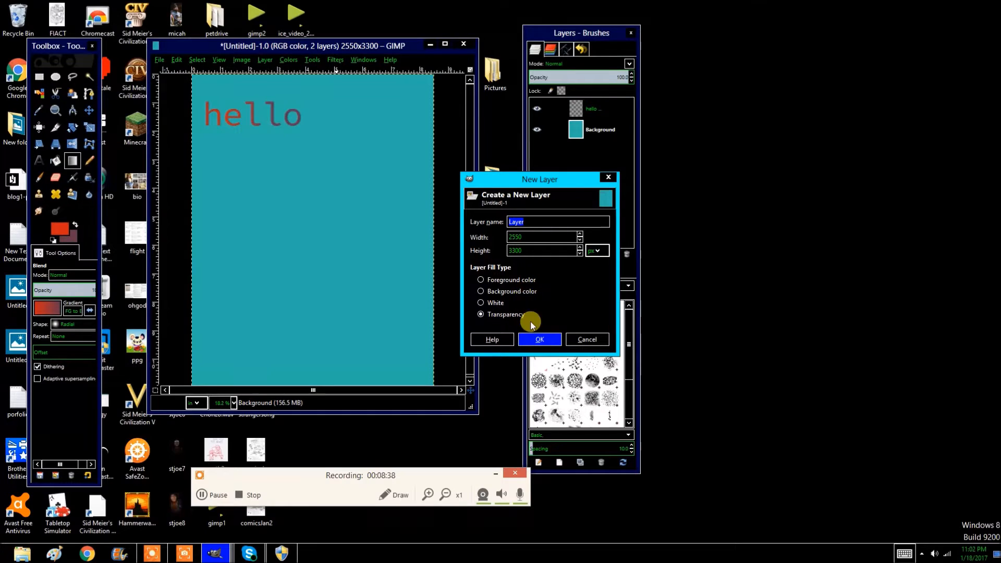
left_click(519, 290)
left_click(536, 340)
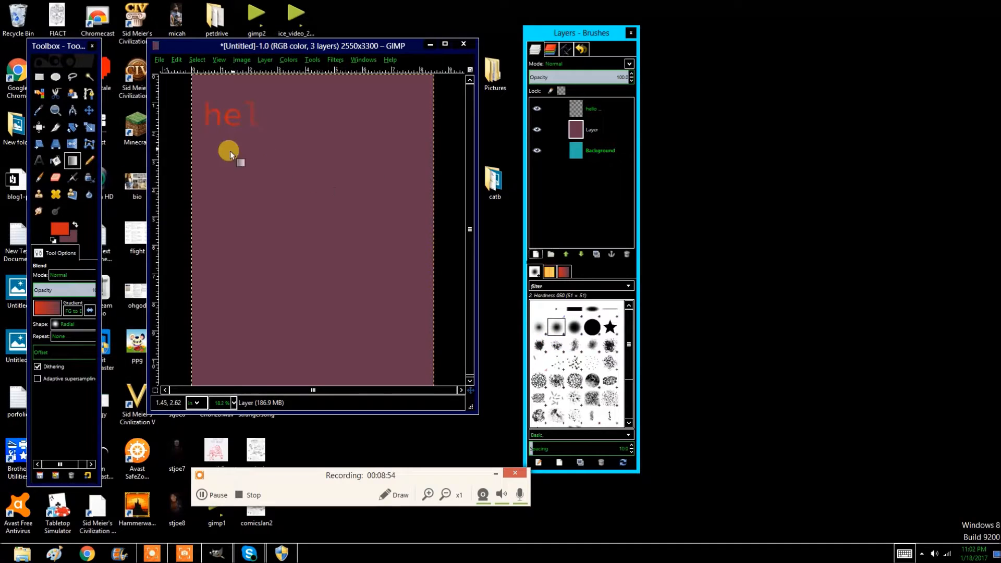
left_click(601, 130)
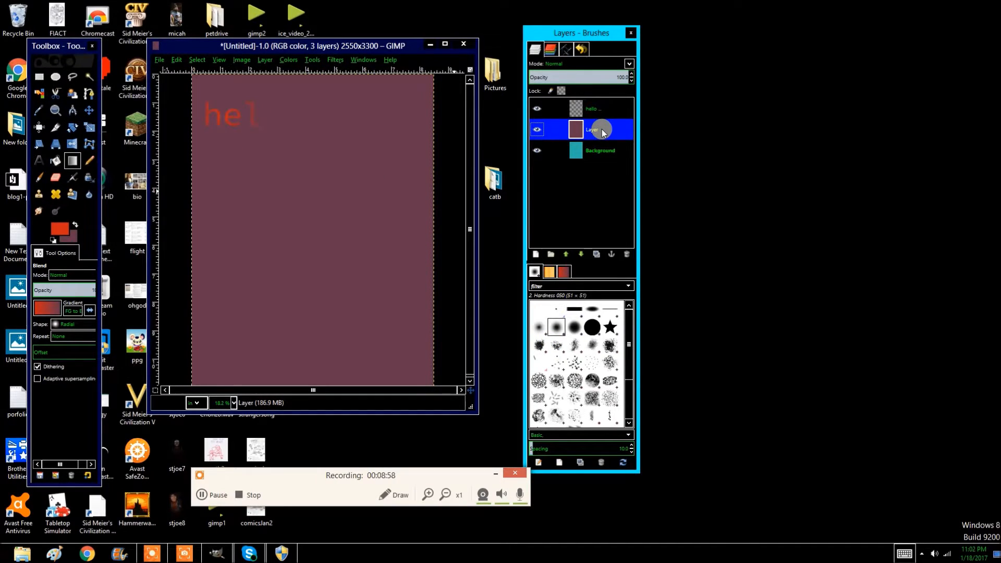
left_click(601, 110)
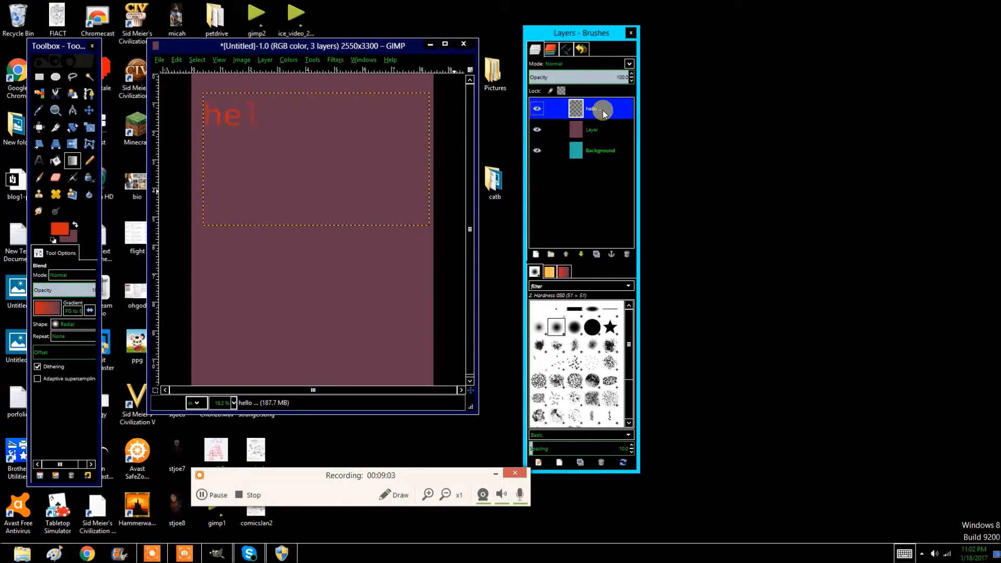
Step: Lower the hello layer in the stack so it sits beneath the mauve layer
left_click(602, 130)
left_click(604, 110)
left_click_drag(606, 113, 546, 141)
left_click_drag(587, 109, 580, 147)
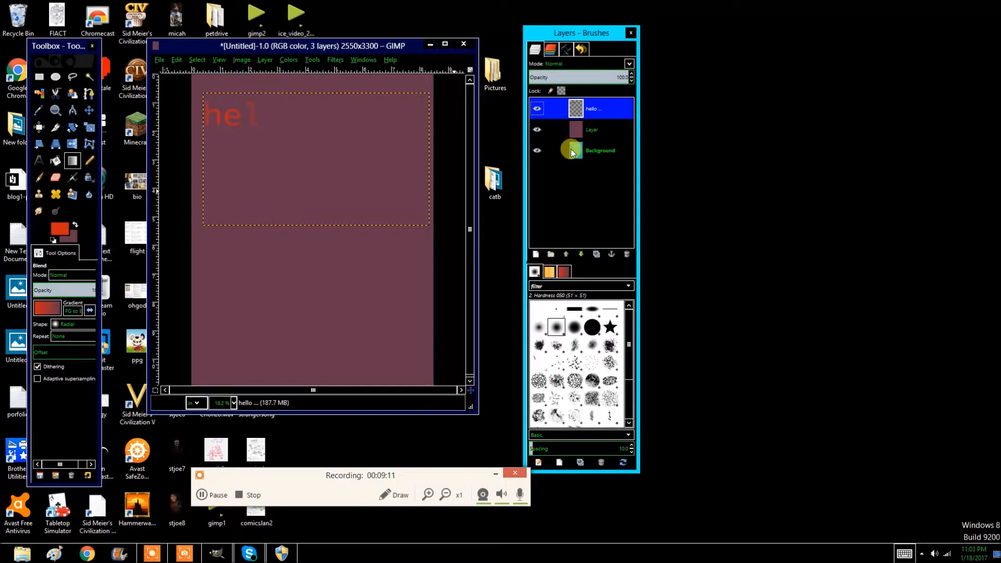
left_click(582, 254)
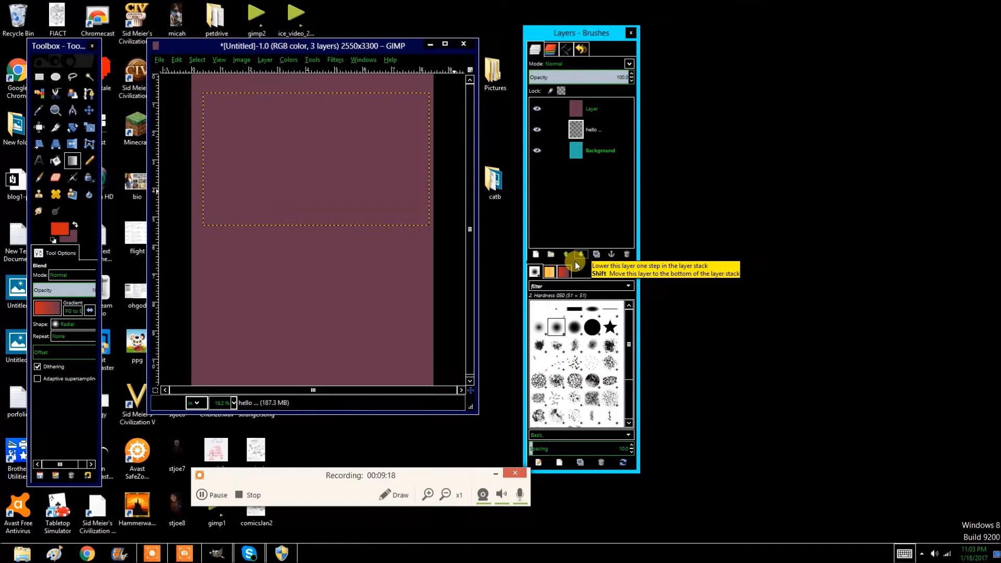
left_click(595, 130)
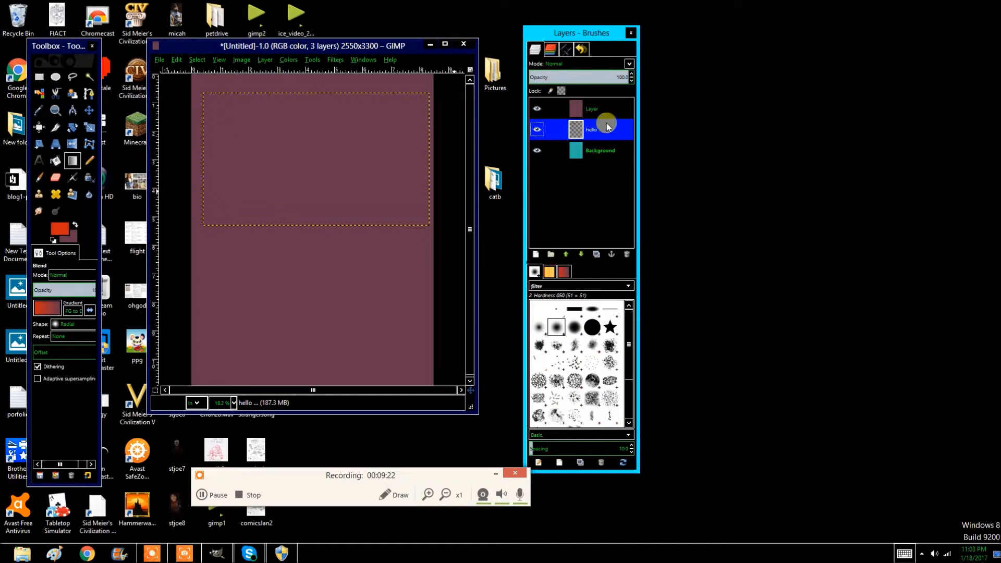
left_click(581, 254)
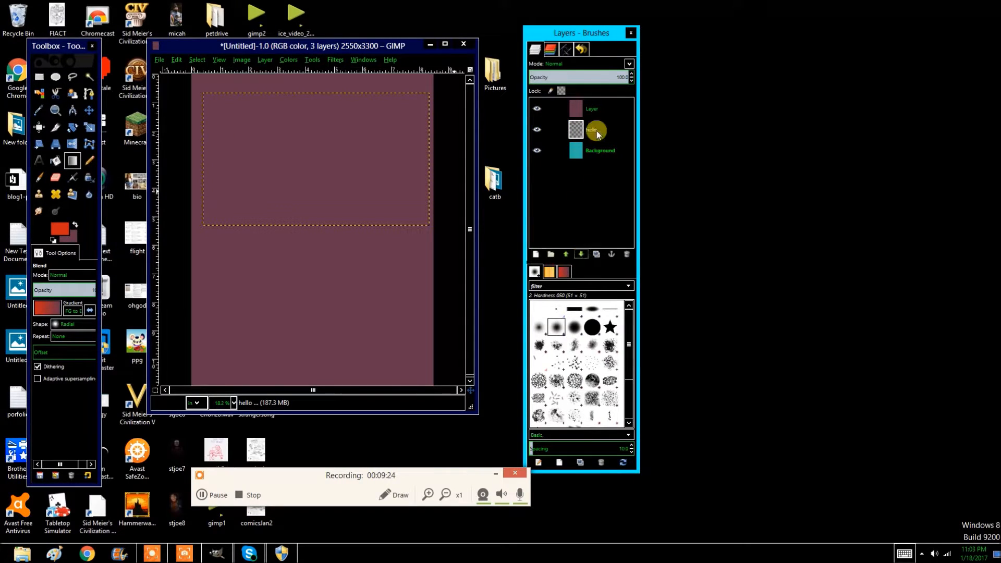
left_click(597, 131)
left_click(581, 253)
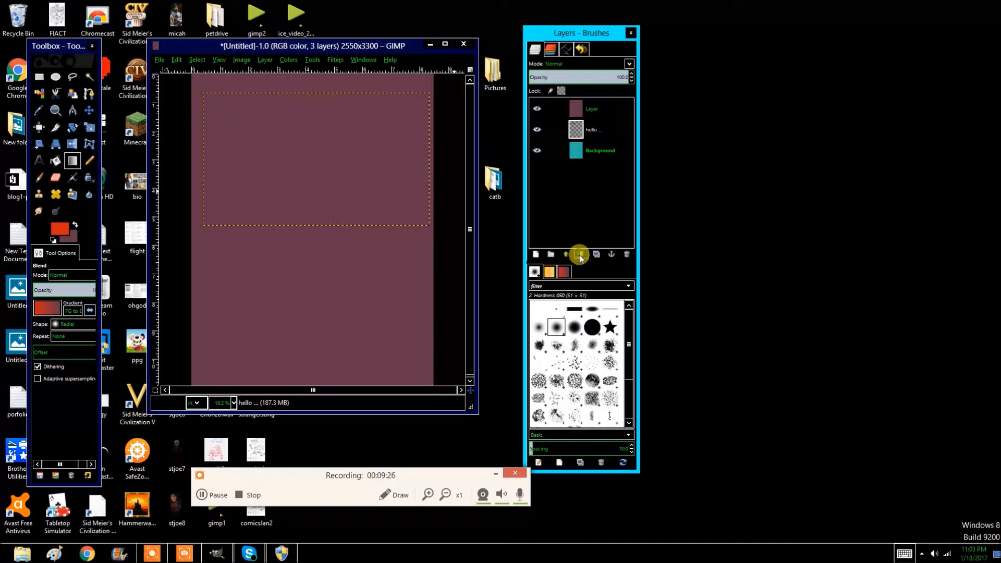
Step: Raise the hello layer back above the mauve layer to the top of the stack
left_click(594, 130)
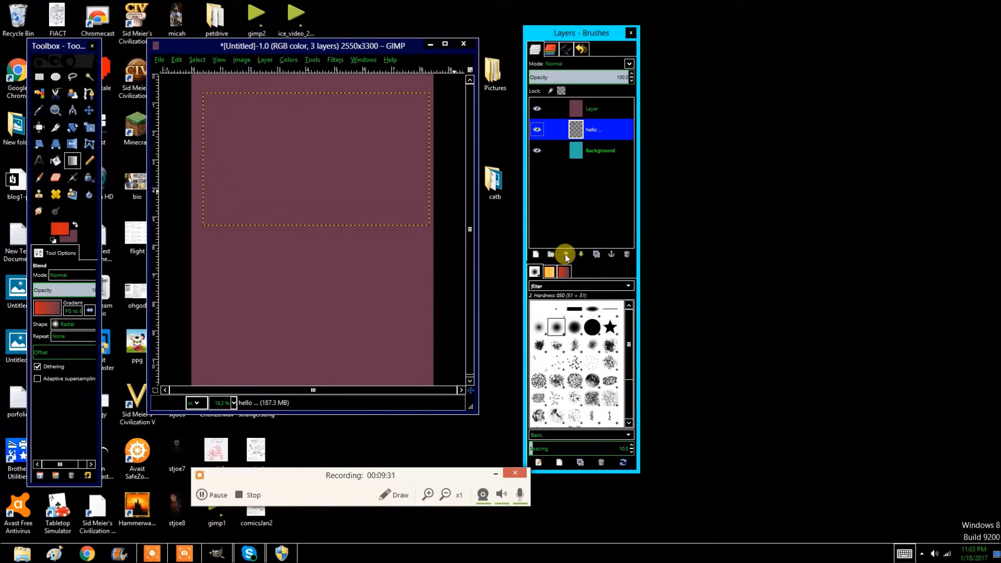
left_click(566, 255)
left_click(597, 128)
left_click(565, 254)
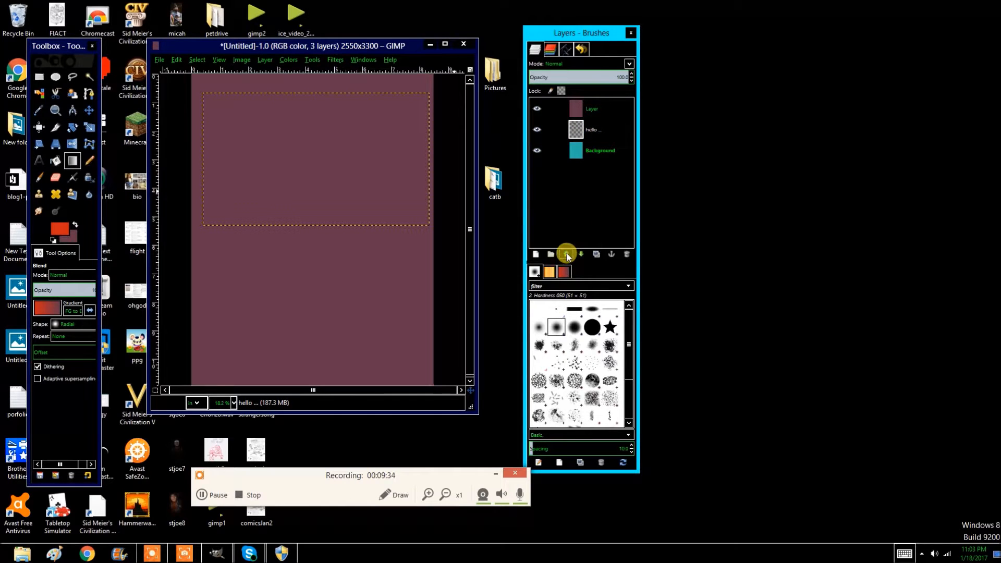
left_click(599, 128)
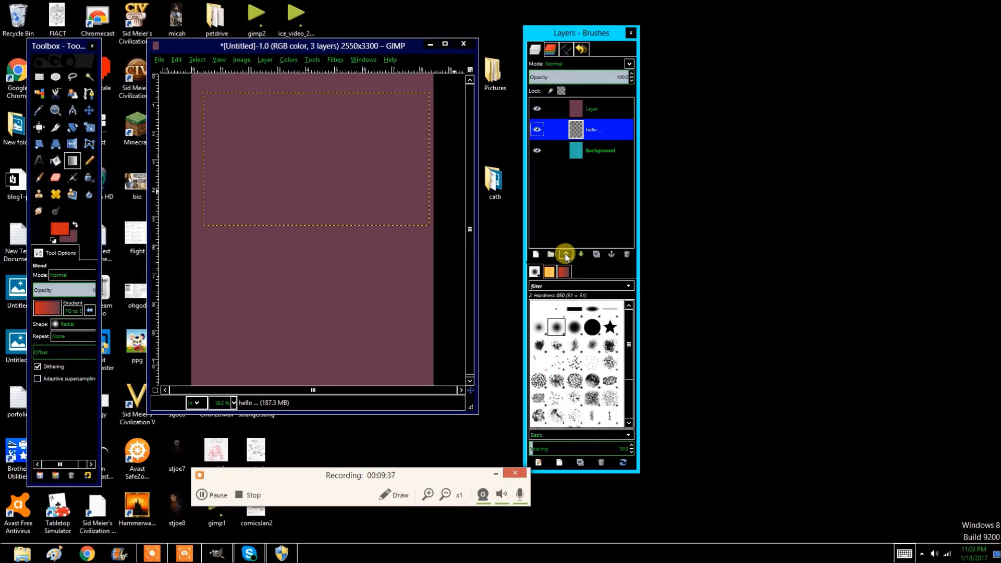
left_click(565, 254)
Step: Lower the mauve layer beneath the teal Background layer, to the bottom of the stack
left_click(614, 128)
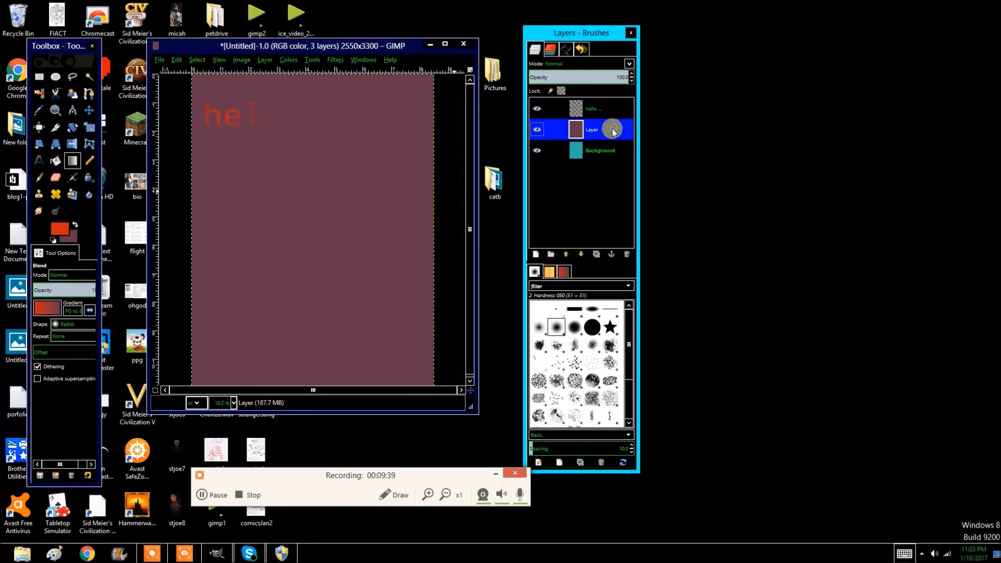
left_click(581, 255)
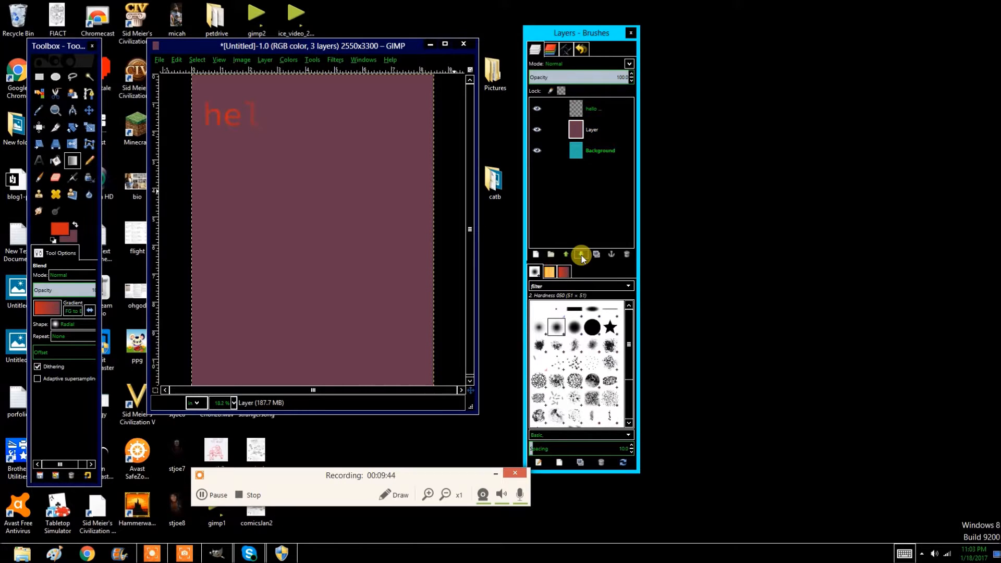
left_click(594, 130)
left_click(581, 254)
left_click(584, 126)
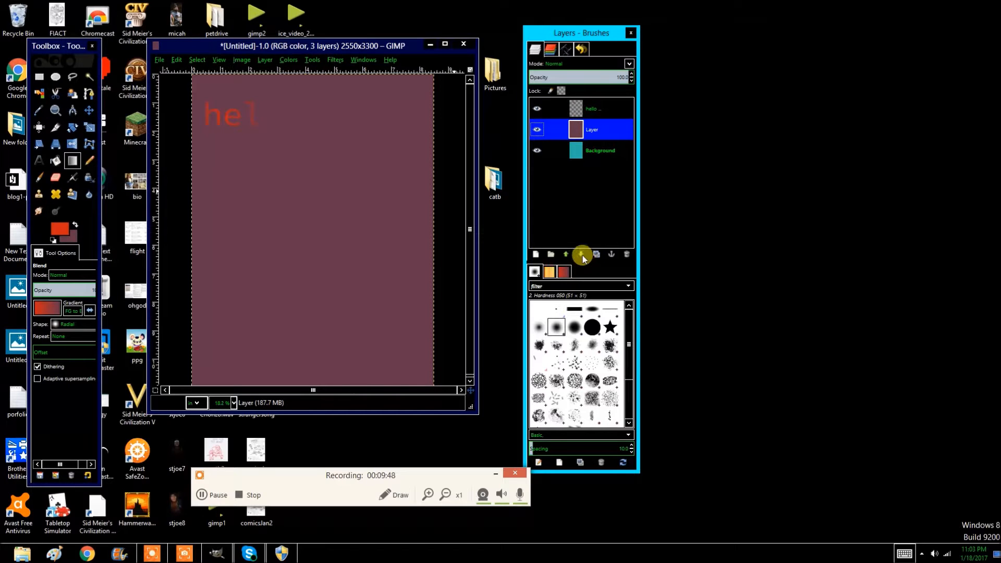
left_click(581, 255)
left_click(598, 132)
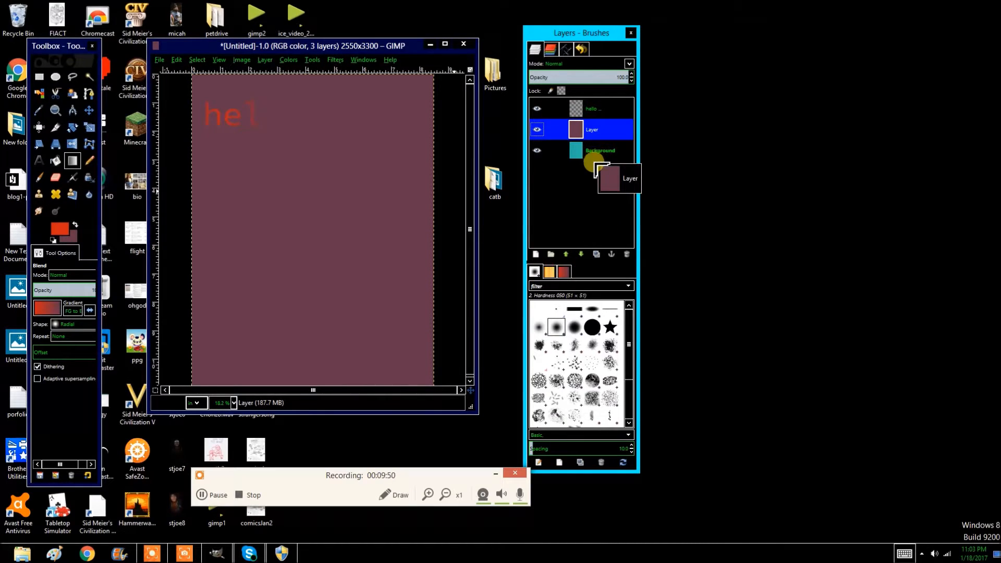
left_click(582, 254)
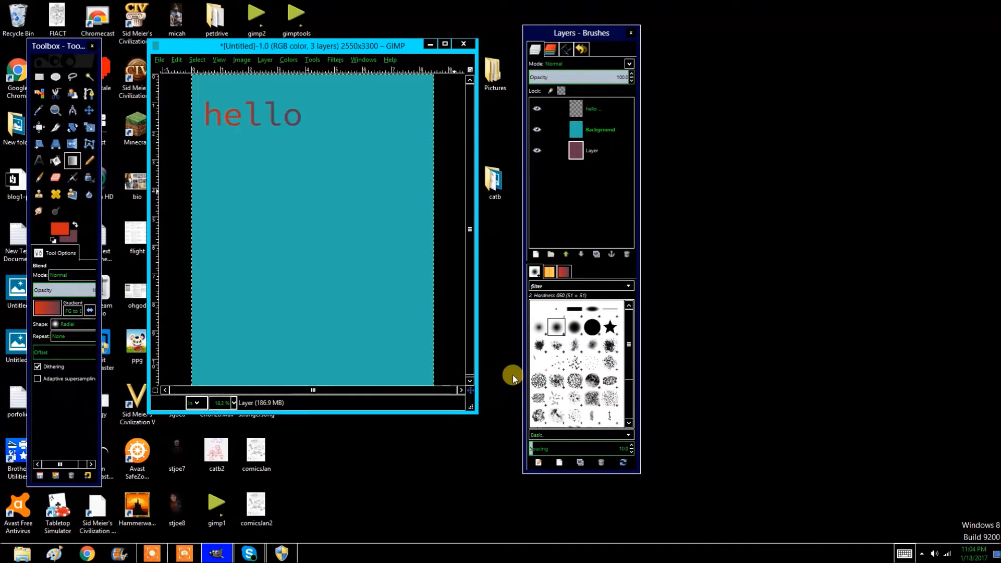
Step: Hide the Background layer to view the mauve layer beneath it, and show it again
left_click(537, 129)
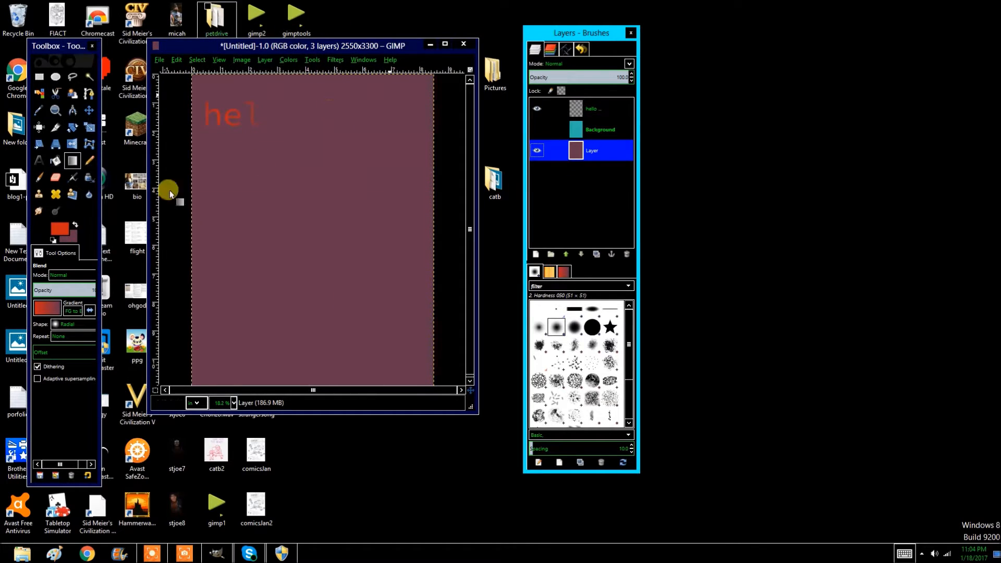
left_click(537, 130)
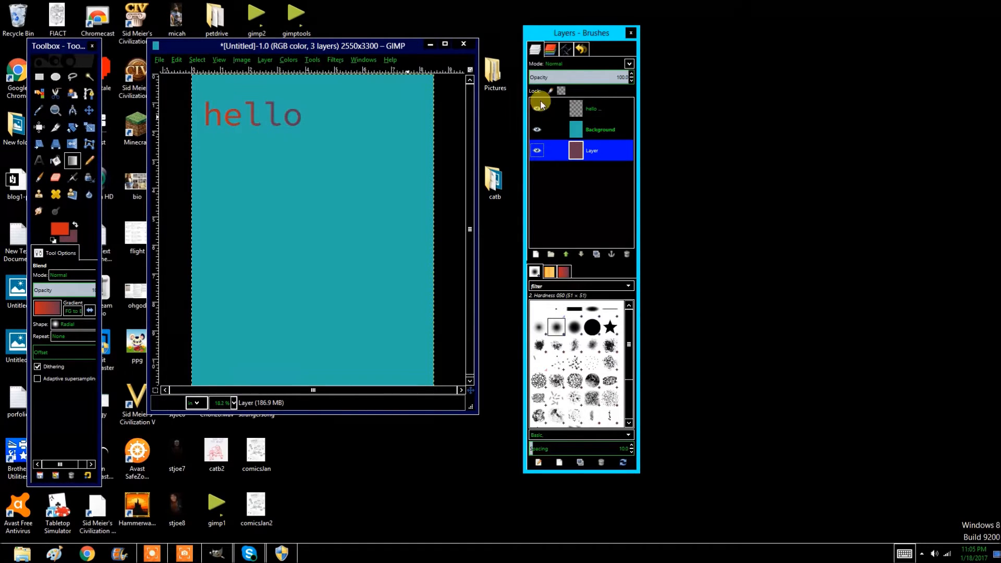
Step: Apply a Perspective transform to the hello layer, pulling its lower corners outward and downward and its upper-left corner inward and down
left_click(592, 109)
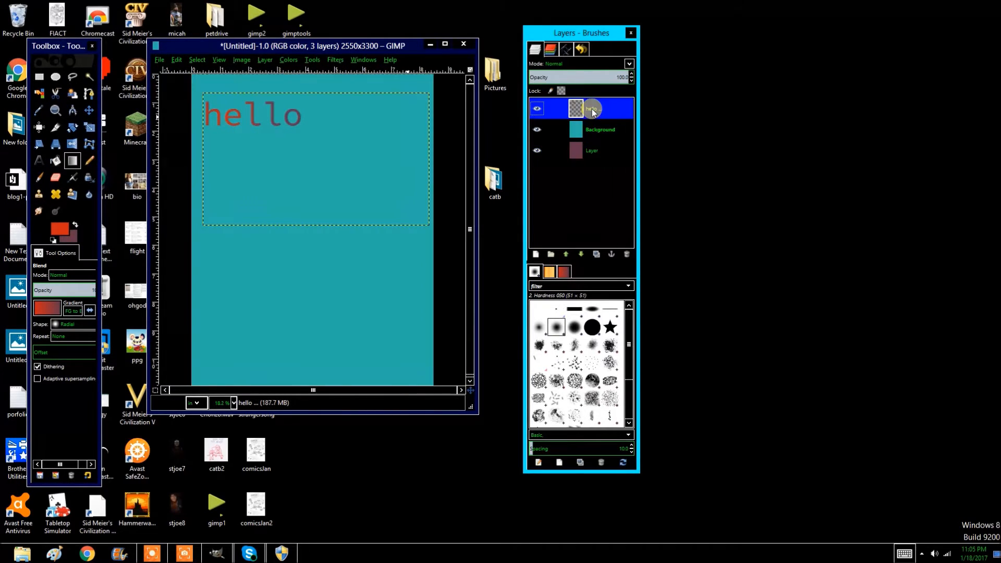
left_click(39, 144)
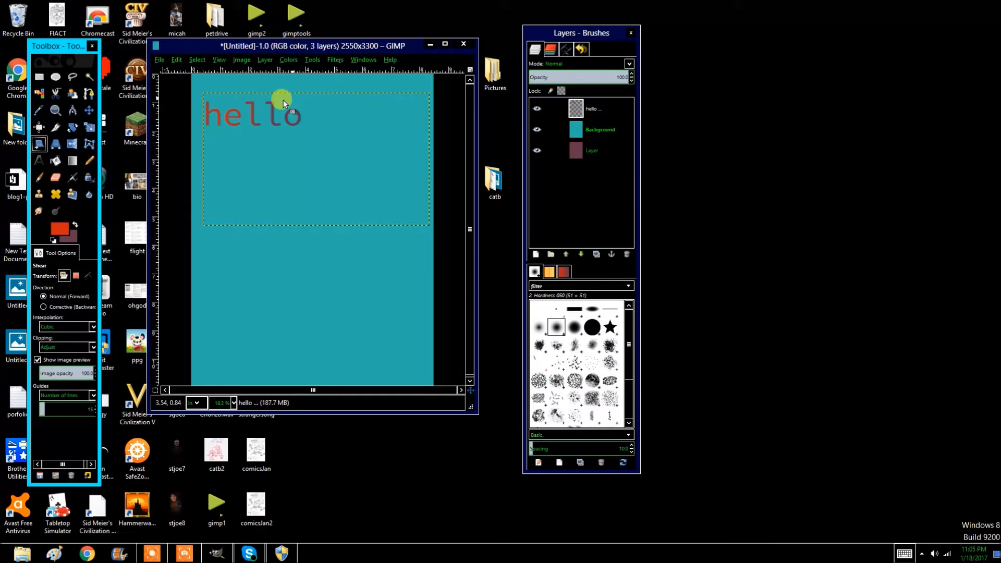
left_click(55, 145)
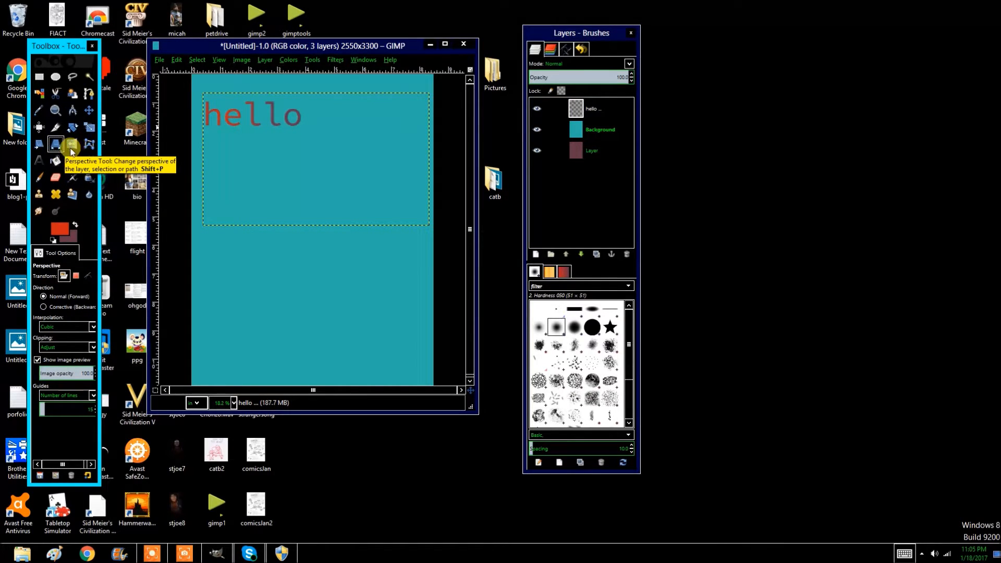
left_click(283, 121)
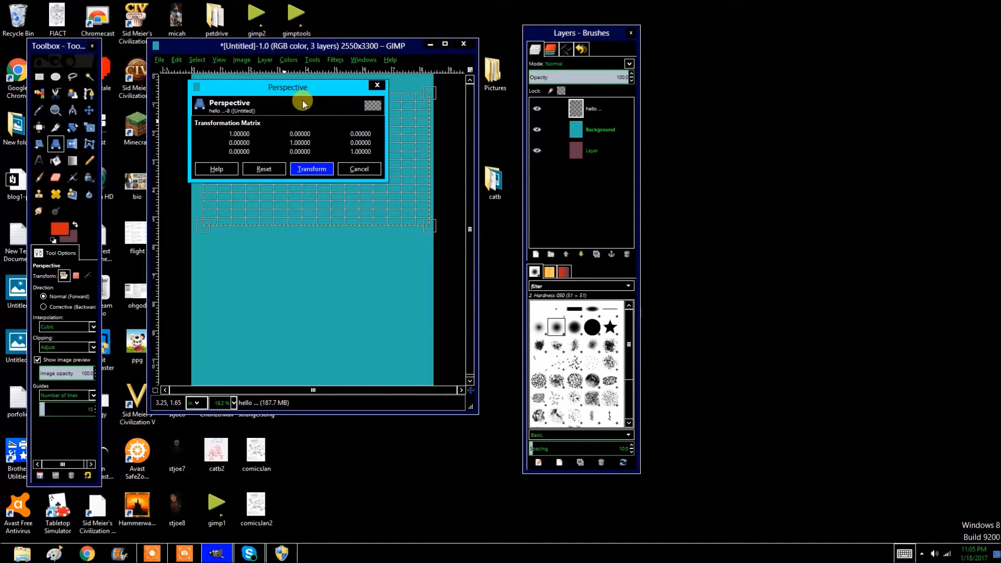
left_click_drag(290, 88, 656, 172)
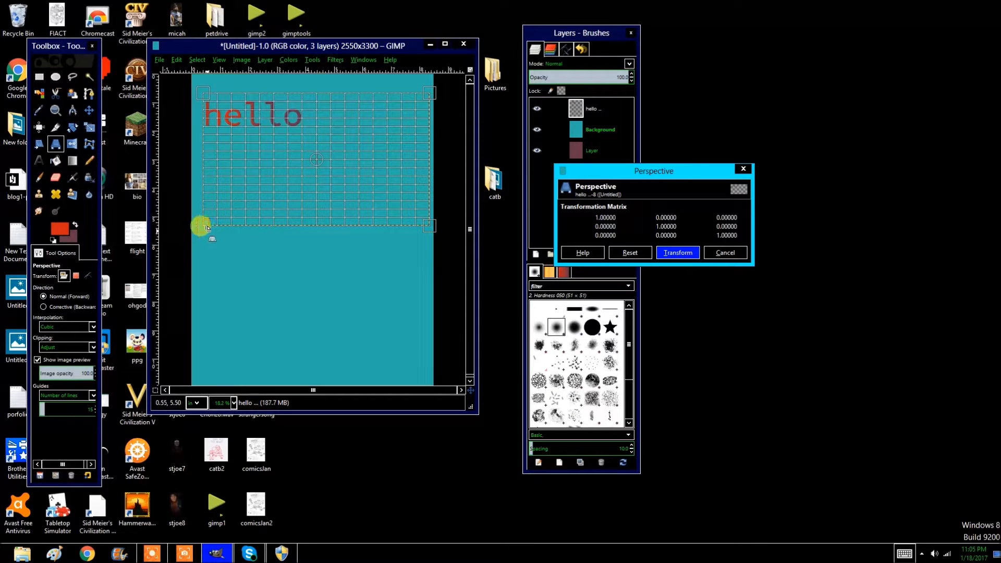
left_click(183, 243)
left_click_drag(183, 243, 146, 306)
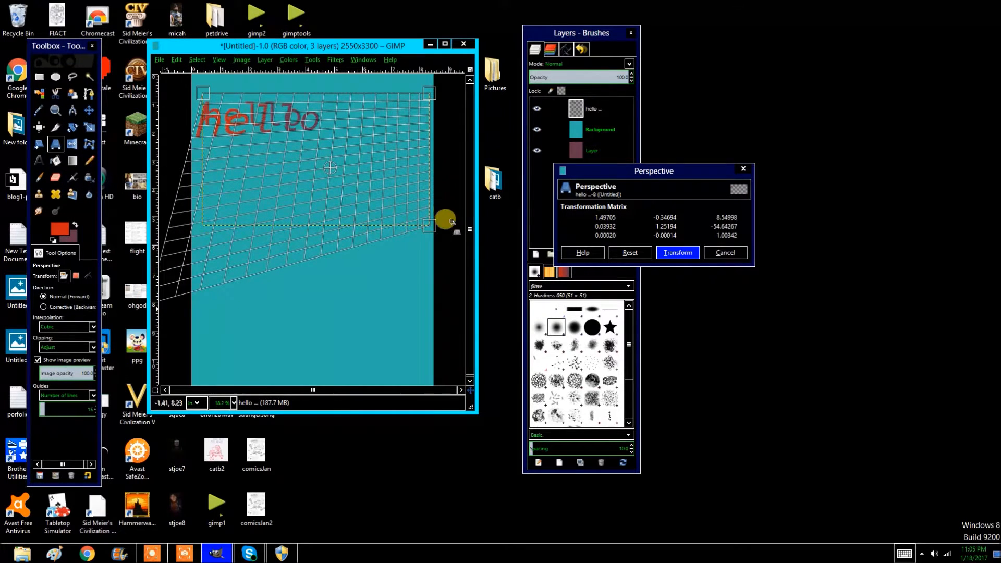
left_click_drag(426, 228, 466, 344)
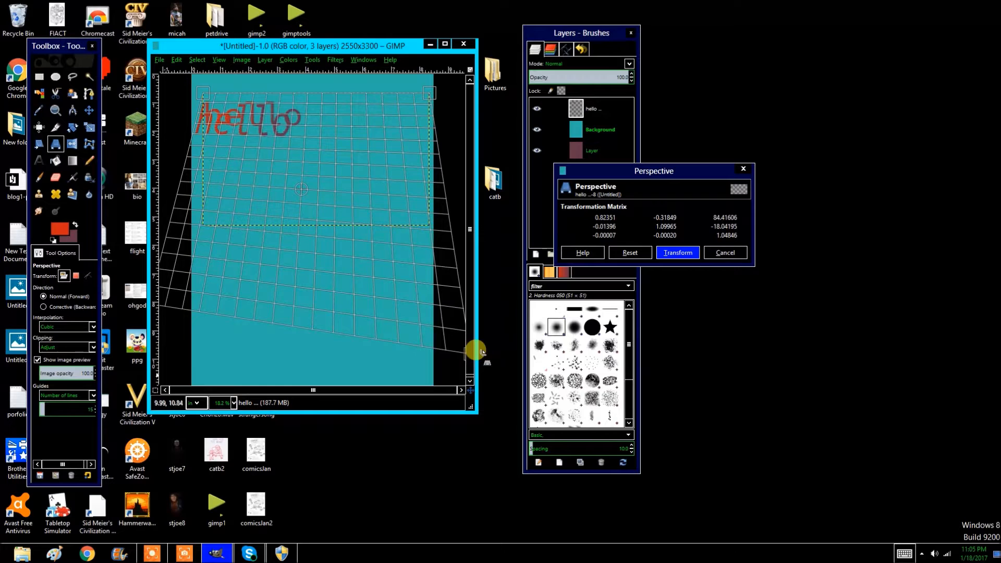
left_click_drag(525, 261, 770, 323)
left_click_drag(198, 82, 223, 170)
mouse_move(428, 92)
left_mouse_down()
mouse_move(415, 200)
mouse_move(432, 107)
left_mouse_up()
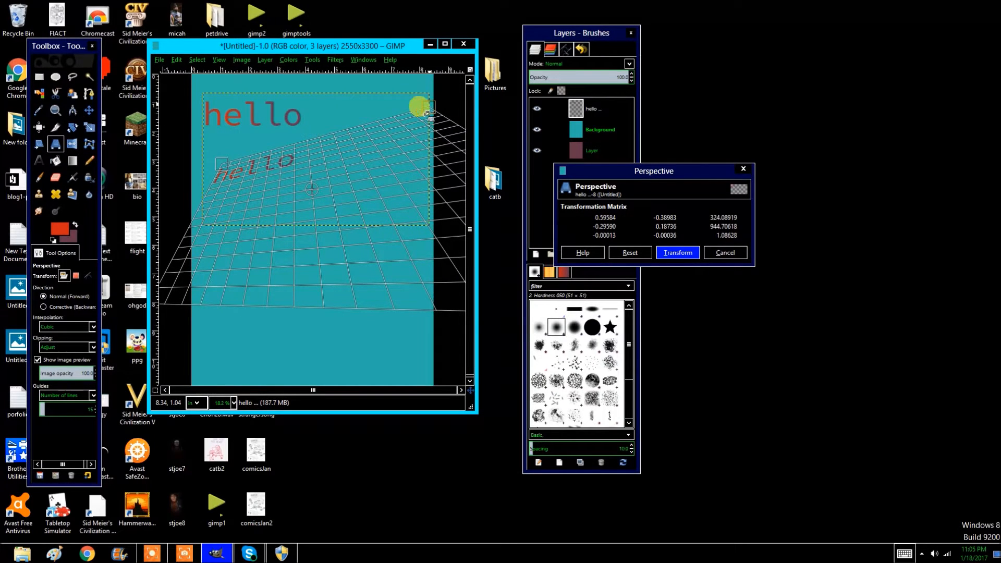
left_click(684, 255)
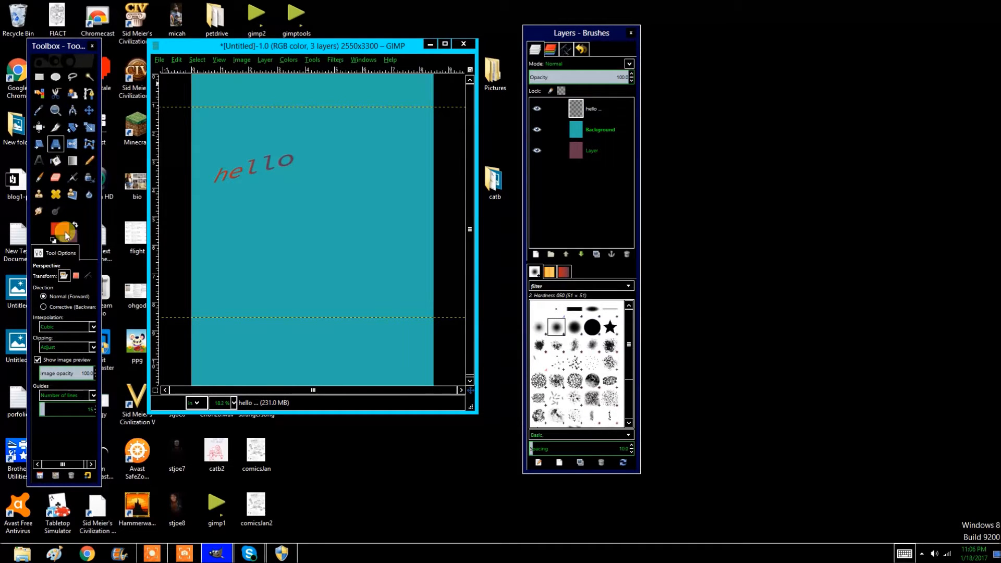
Step: Open lucia.png from the recently used files as a new layer in the image
left_click(242, 61)
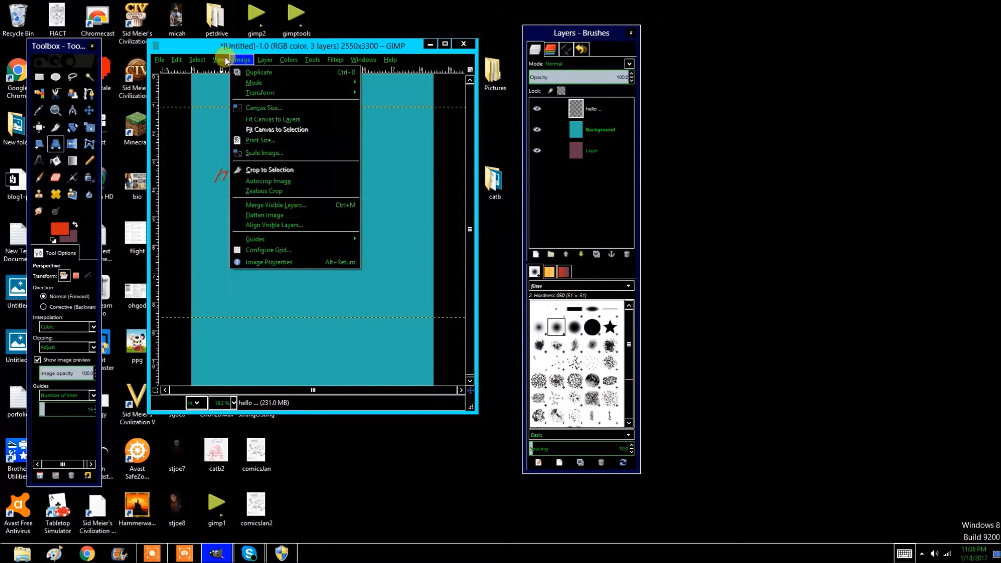
mouse_move(158, 62)
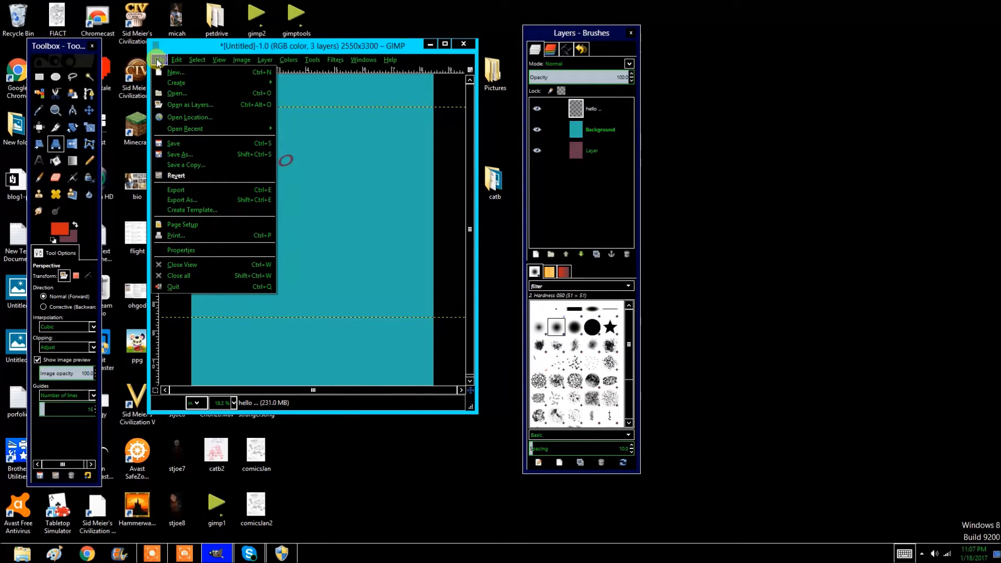
left_click(200, 106)
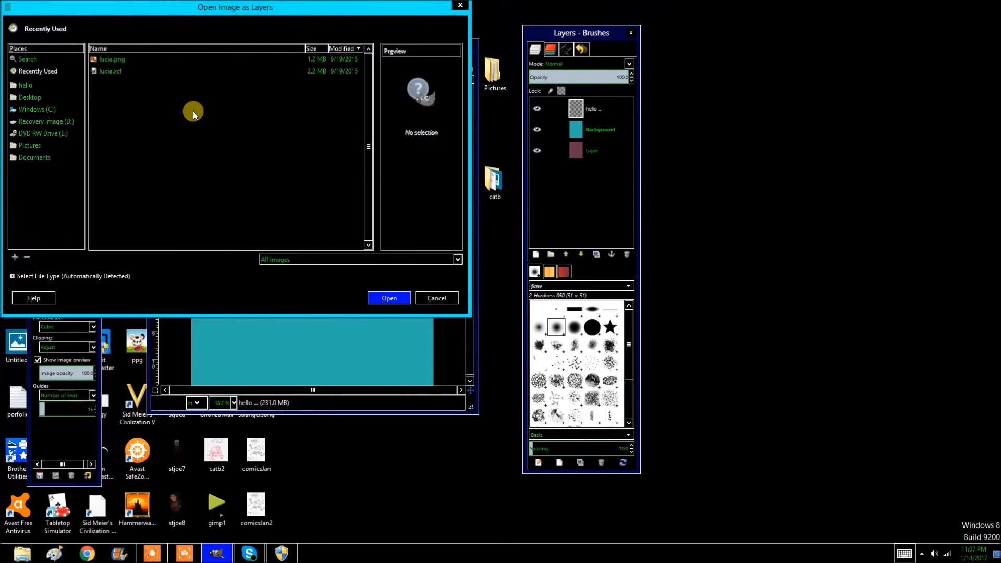
left_click(117, 60)
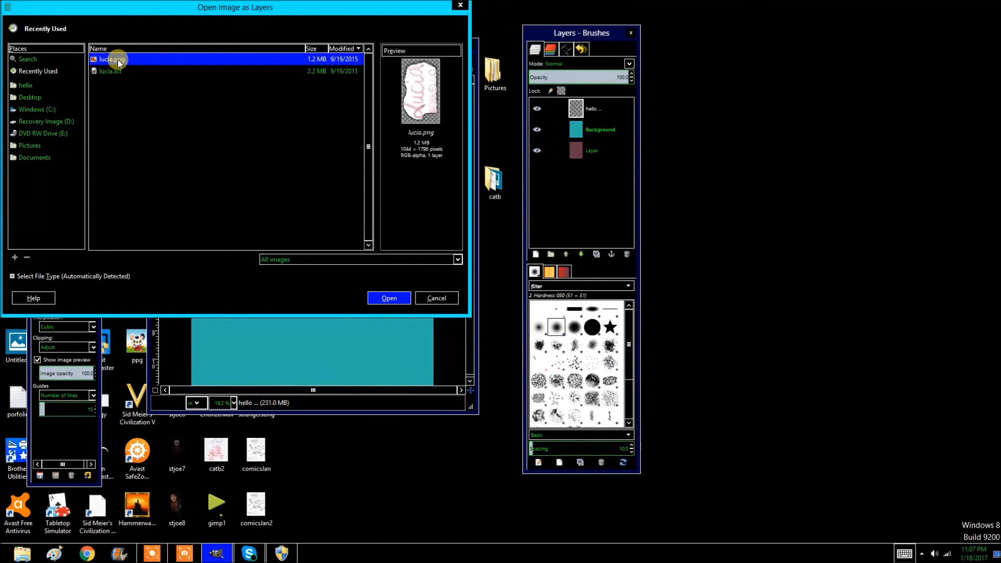
double_click(118, 60)
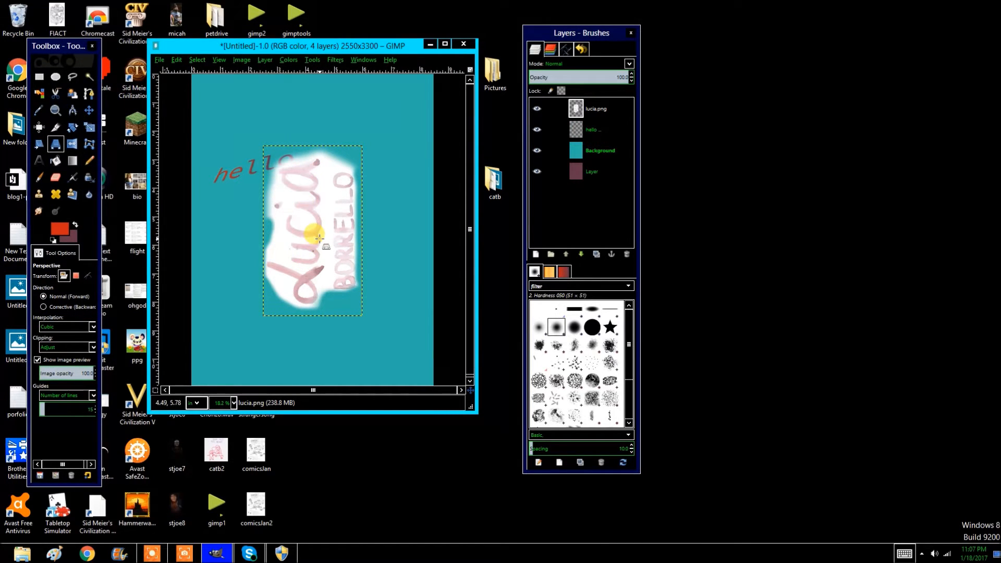
Step: Move the lucia.png layer about 1.85 in to the right and 0.94 in down
left_click(89, 109)
left_click_drag(290, 188, 402, 214)
left_click_drag(370, 237, 370, 238)
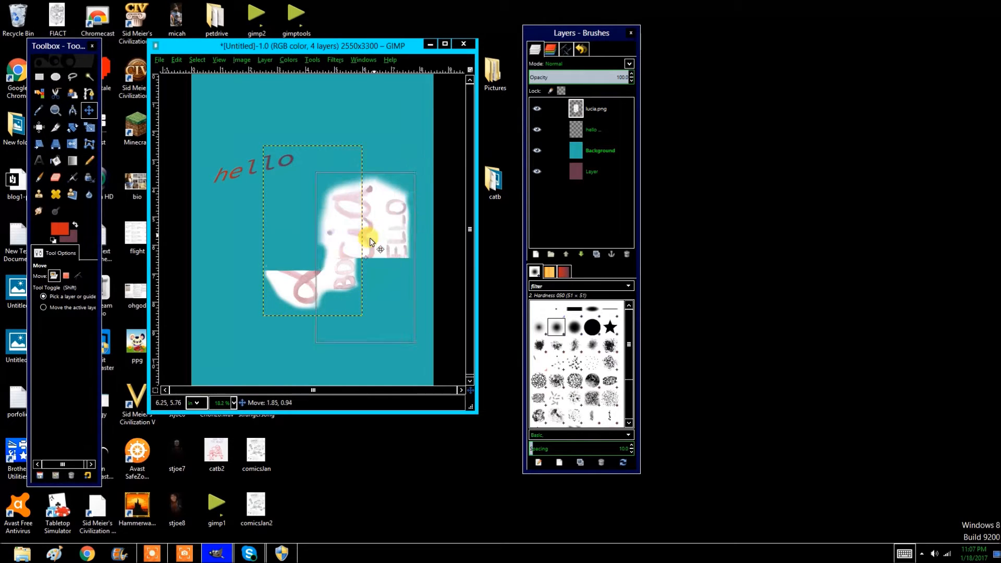
Step: Hide the lucia.png layer and place it beneath the hello layer in the stack
left_click(538, 111)
left_click(536, 109)
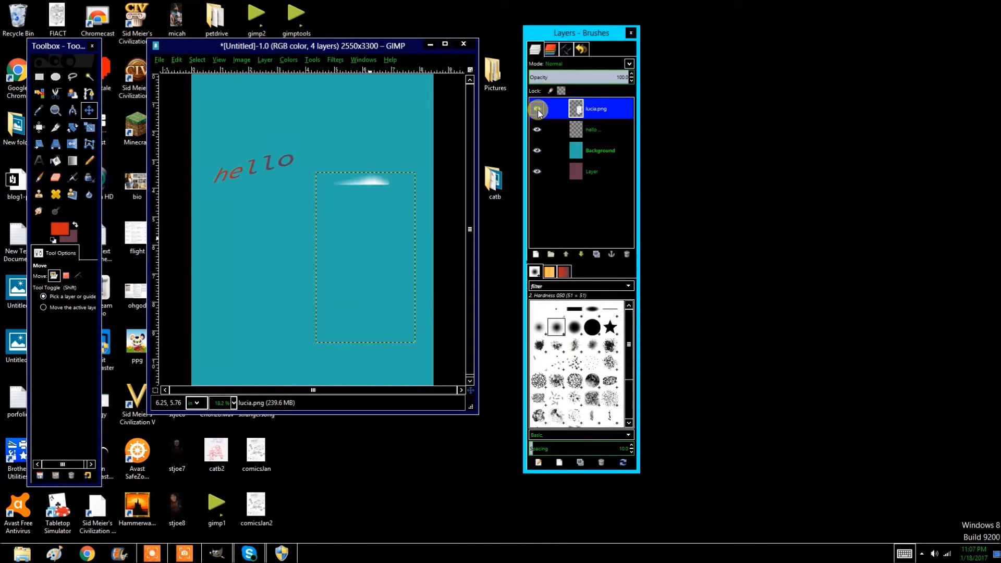
left_click_drag(576, 107, 463, 239)
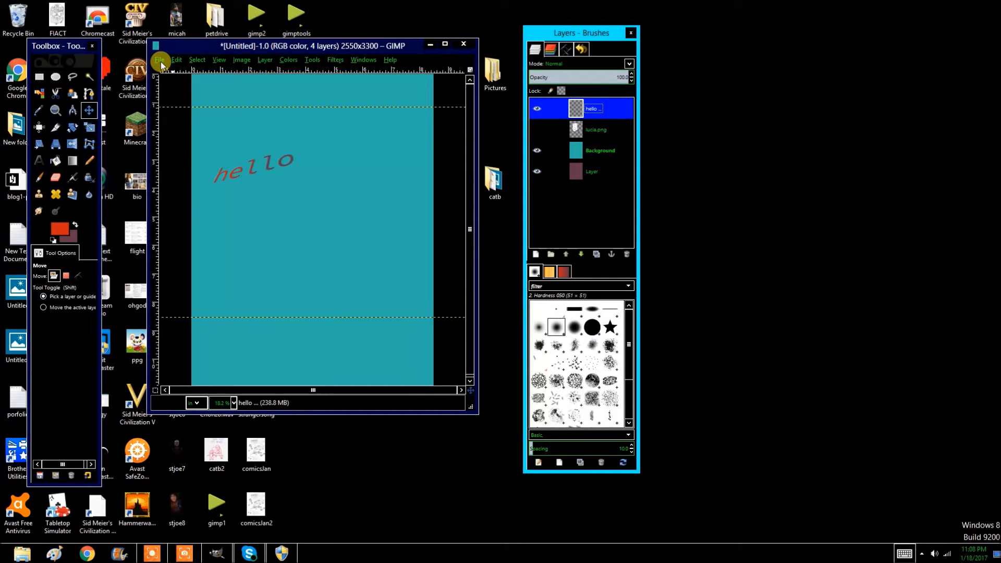
Step: Inspect the file name field of the Save Image dialog and close the dialog without saving
left_click(161, 61)
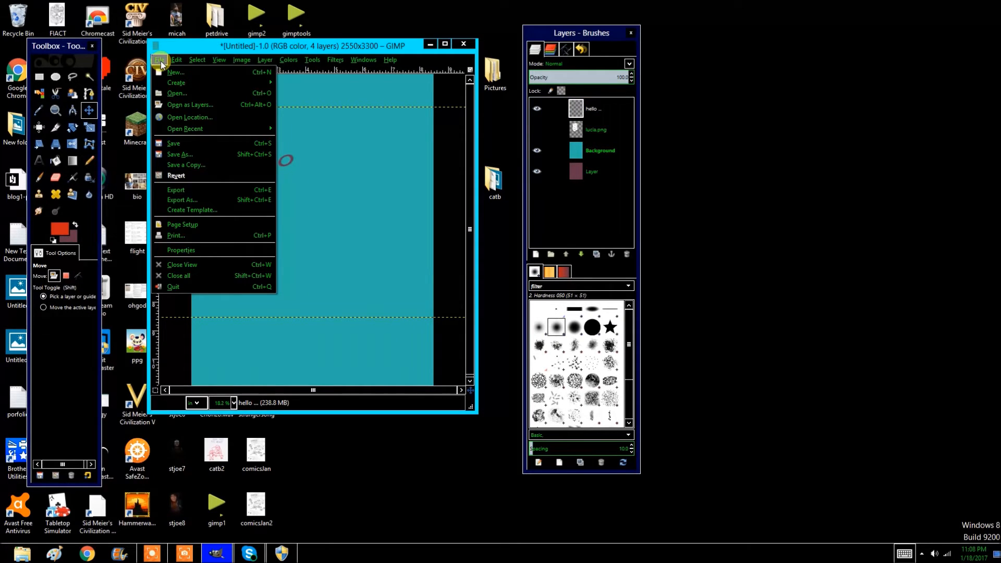
left_click(202, 148)
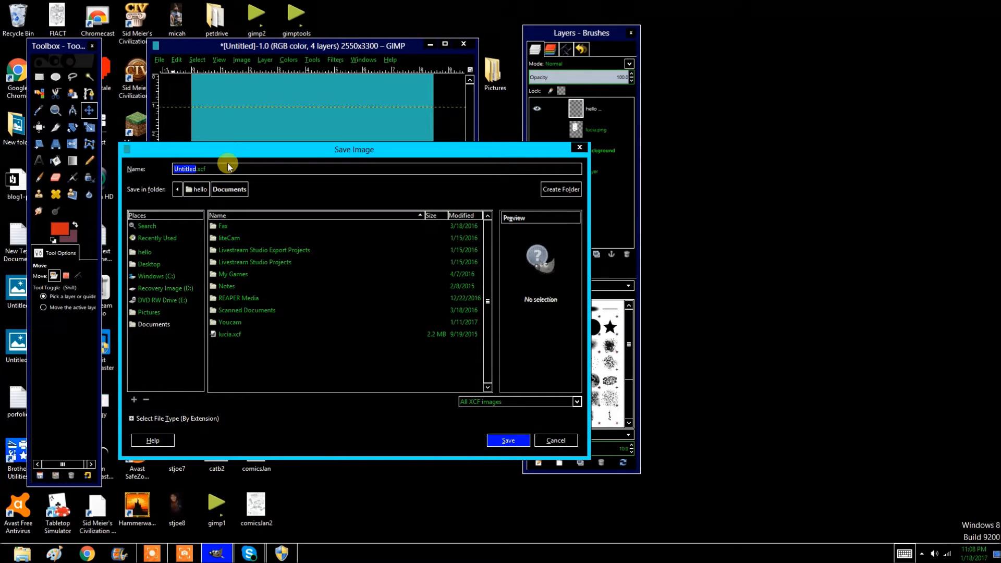
triple_click(215, 168)
left_click(225, 169)
left_click(580, 148)
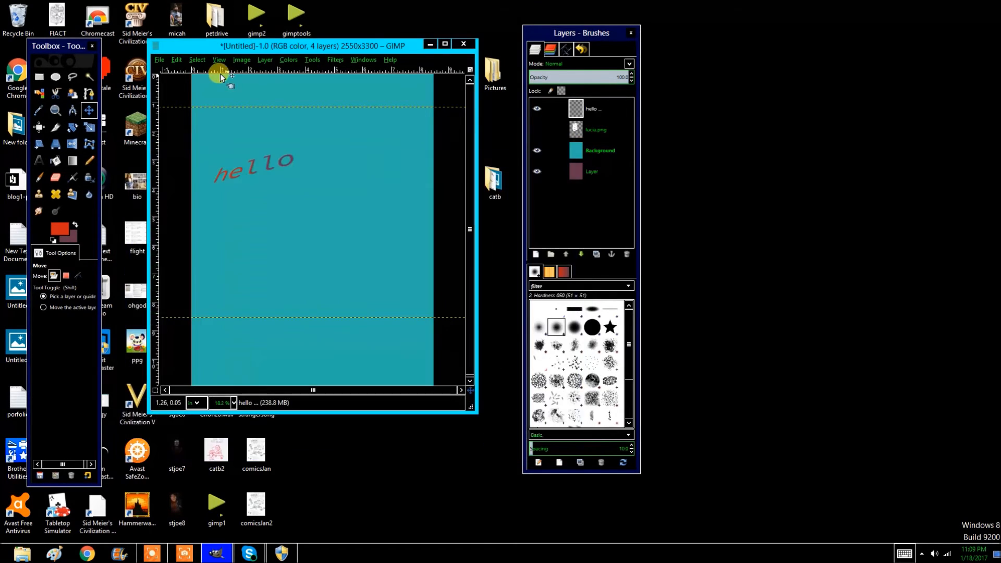
Step: Check the available export file types and export the image as hello.png to the Documents folder, keeping the preset PNG options
left_click(164, 60)
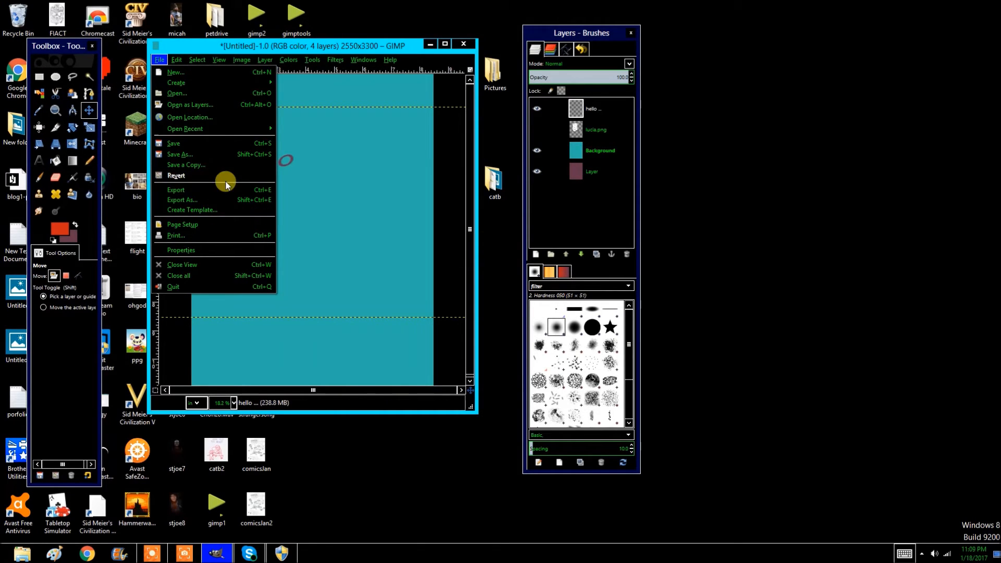
left_click(191, 199)
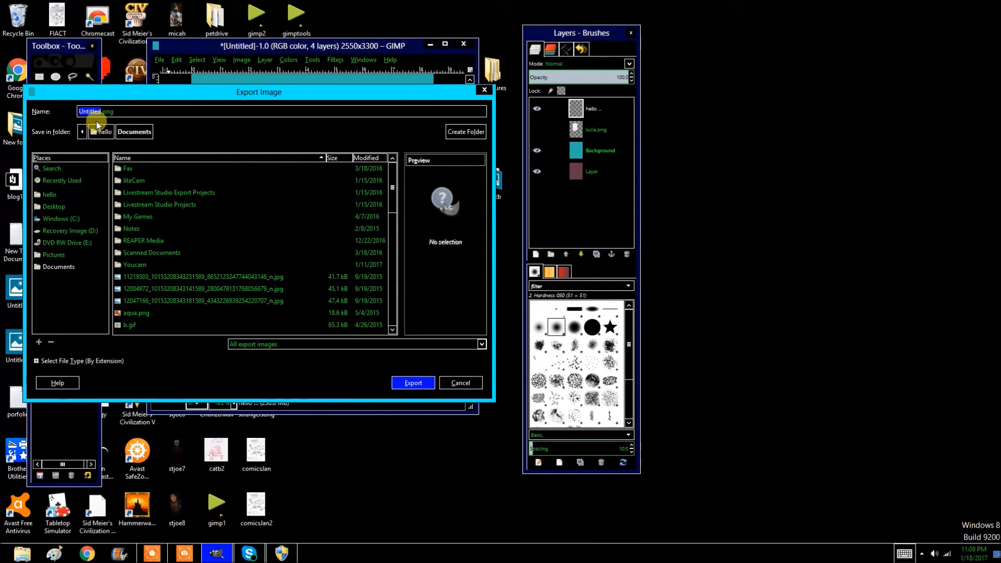
left_click(131, 111)
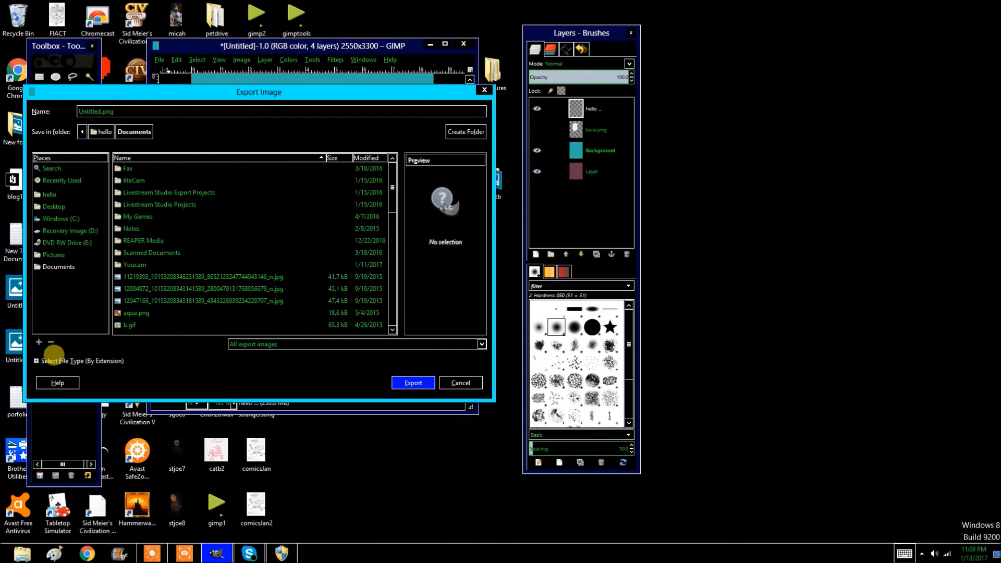
left_click(35, 360)
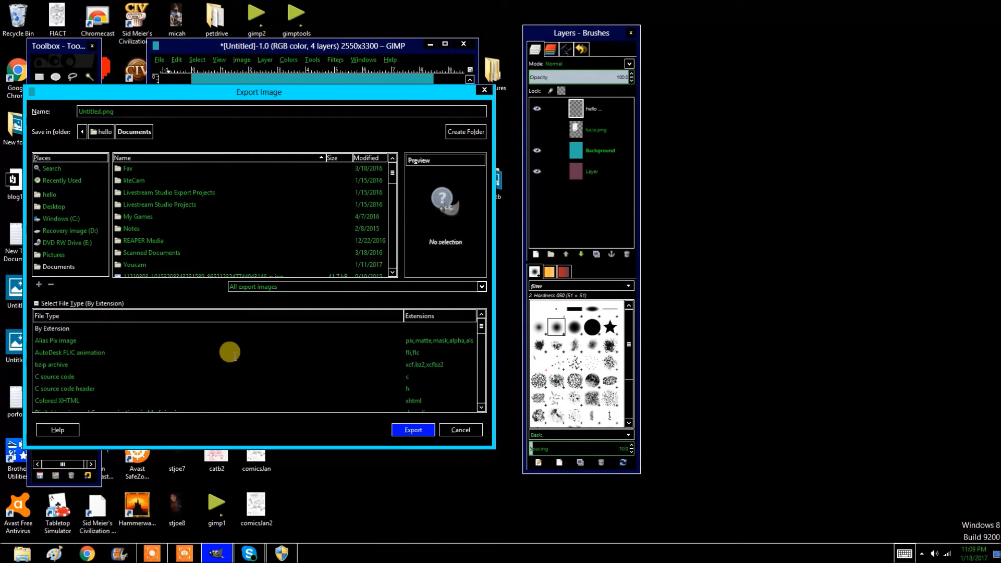
left_click_drag(482, 329, 483, 402)
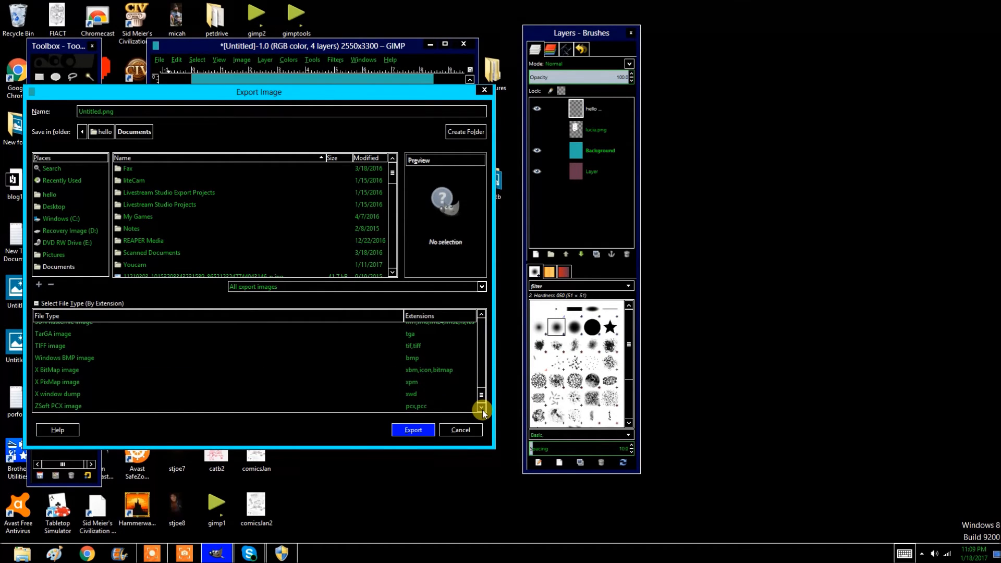
left_click_drag(483, 411, 481, 323)
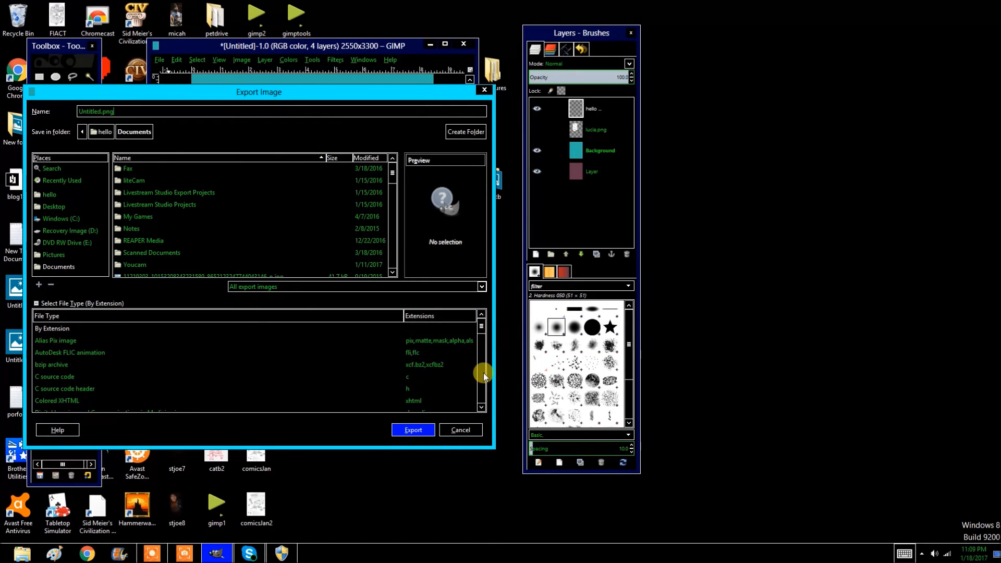
left_click(417, 430)
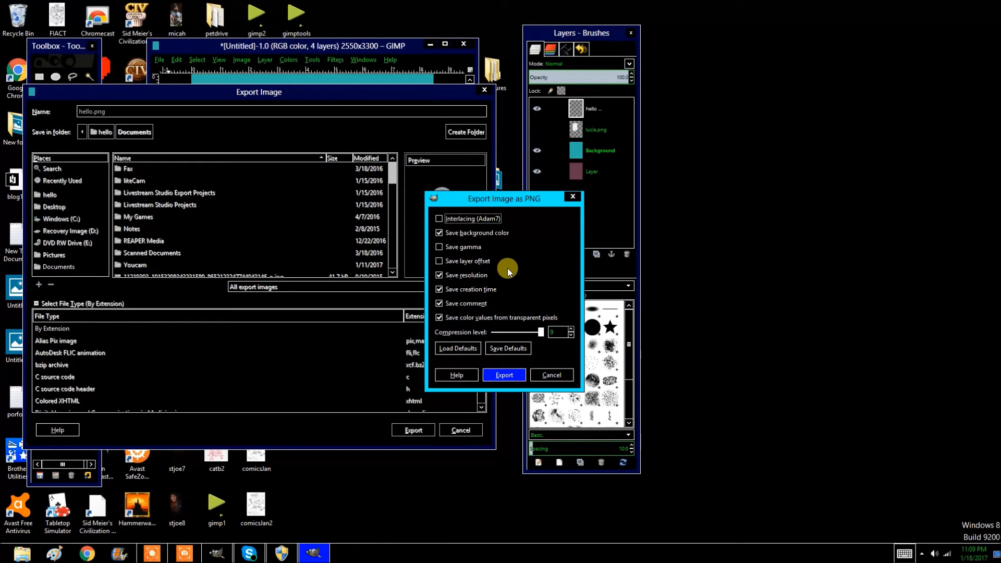
left_click(504, 374)
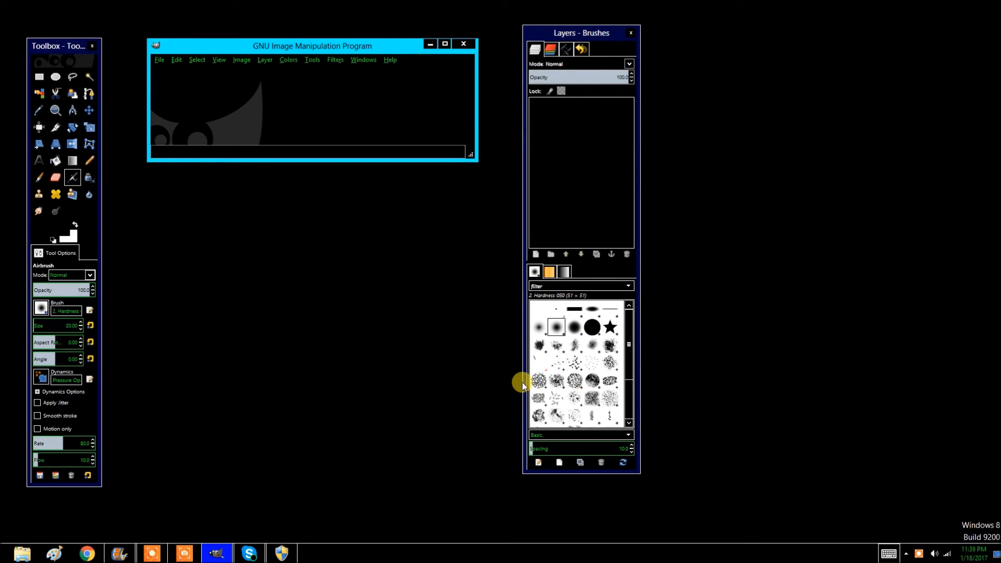
Step: Reposition the Toolbox, the Layers - Brushes dock and the main image window slightly lower and further right on the desktop
left_click_drag(45, 38, 52, 67)
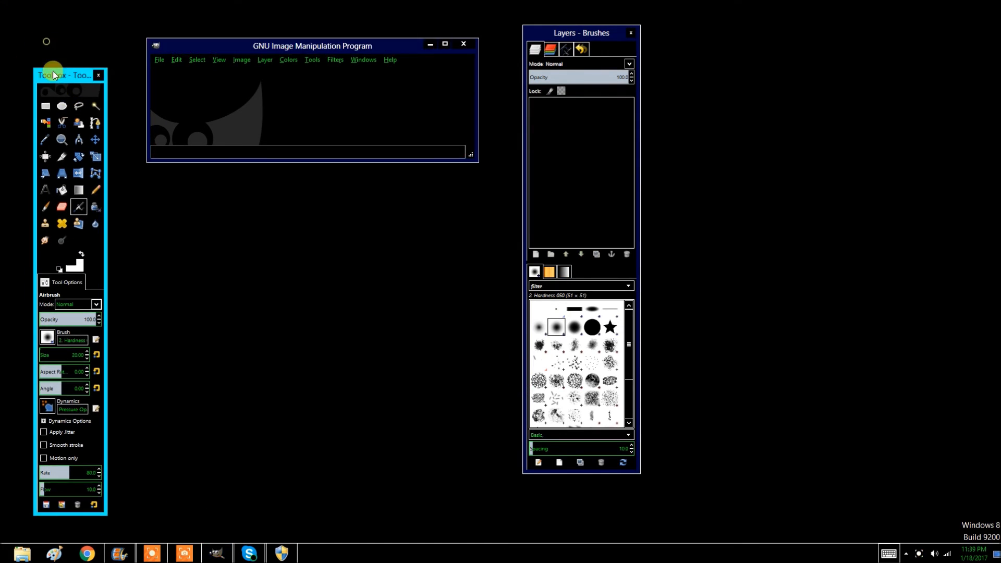
left_click_drag(571, 31, 610, 48)
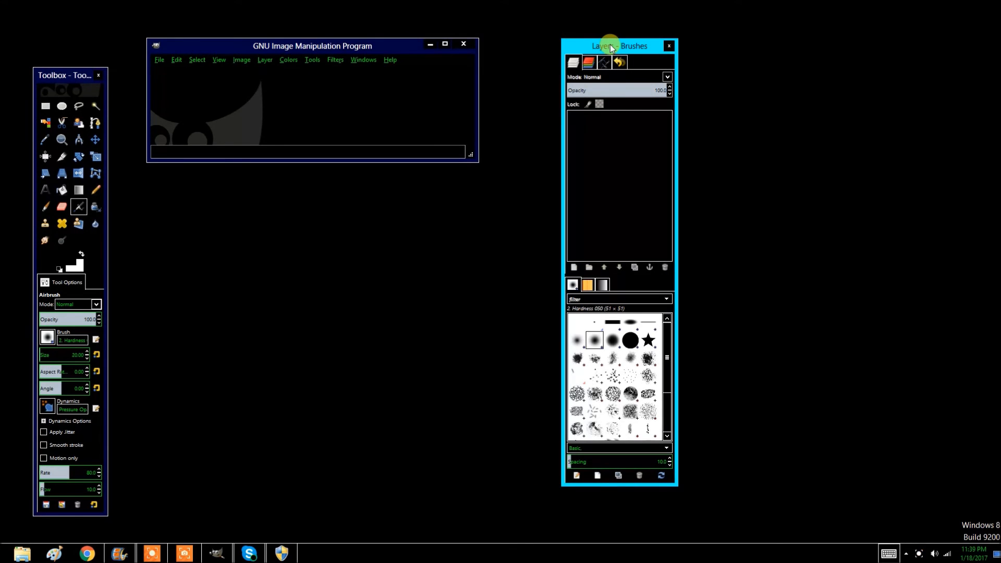
left_click_drag(353, 46, 372, 86)
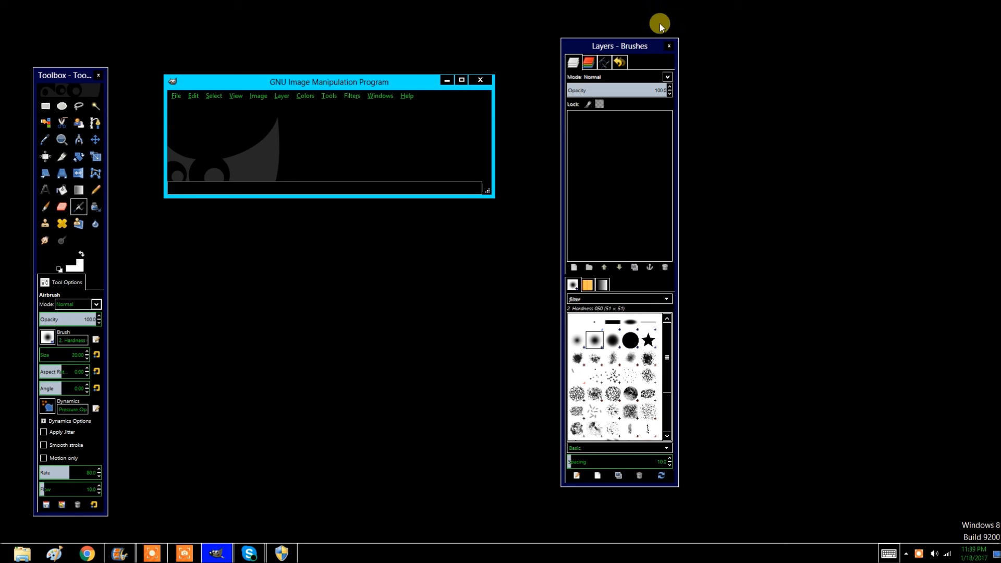
Step: Close the Layers - Brushes and Toolbox docks, and restore the Toolbox - Tool Options dock from the recently closed docks
left_click(669, 47)
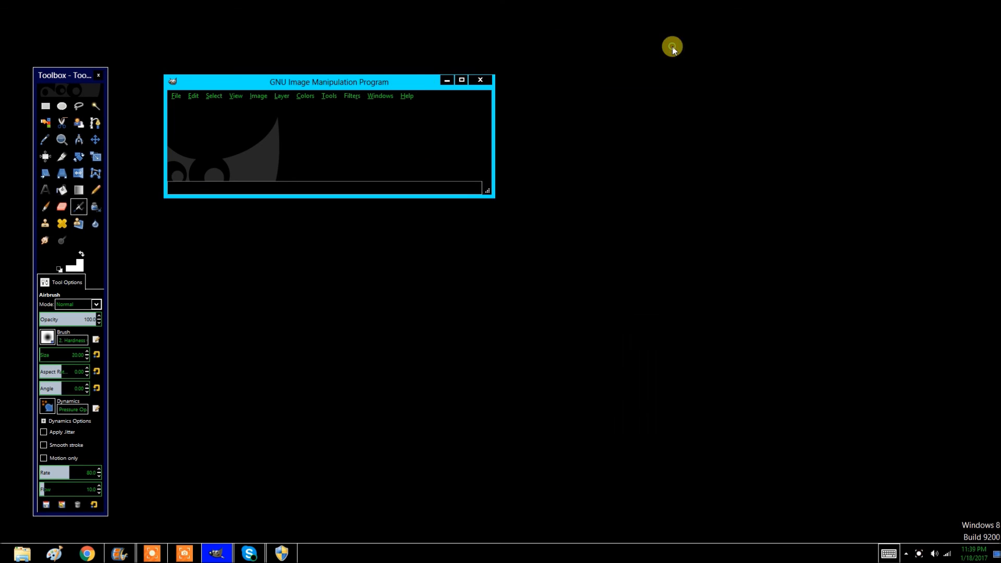
left_click(98, 75)
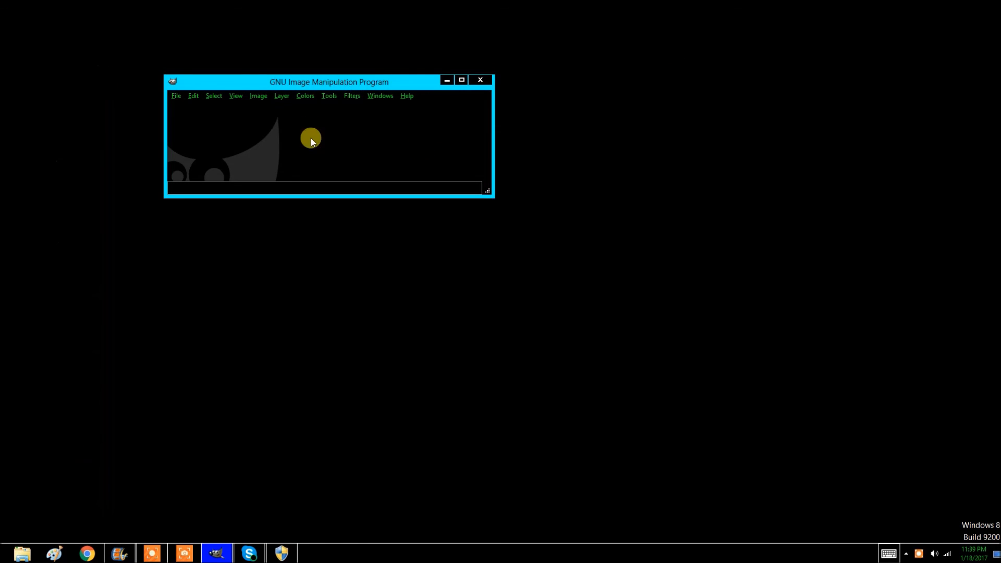
left_click(378, 99)
mouse_move(383, 108)
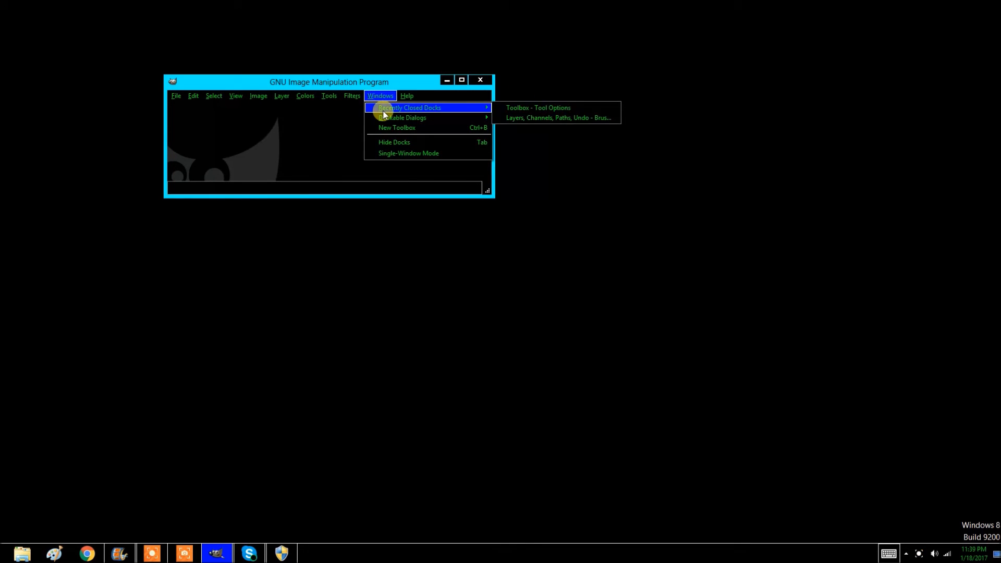
left_click(539, 109)
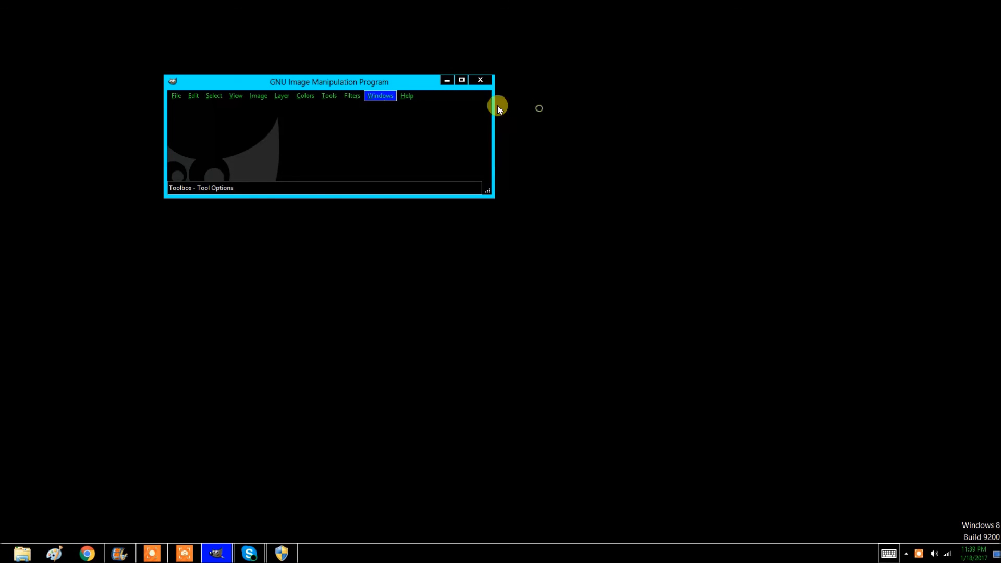